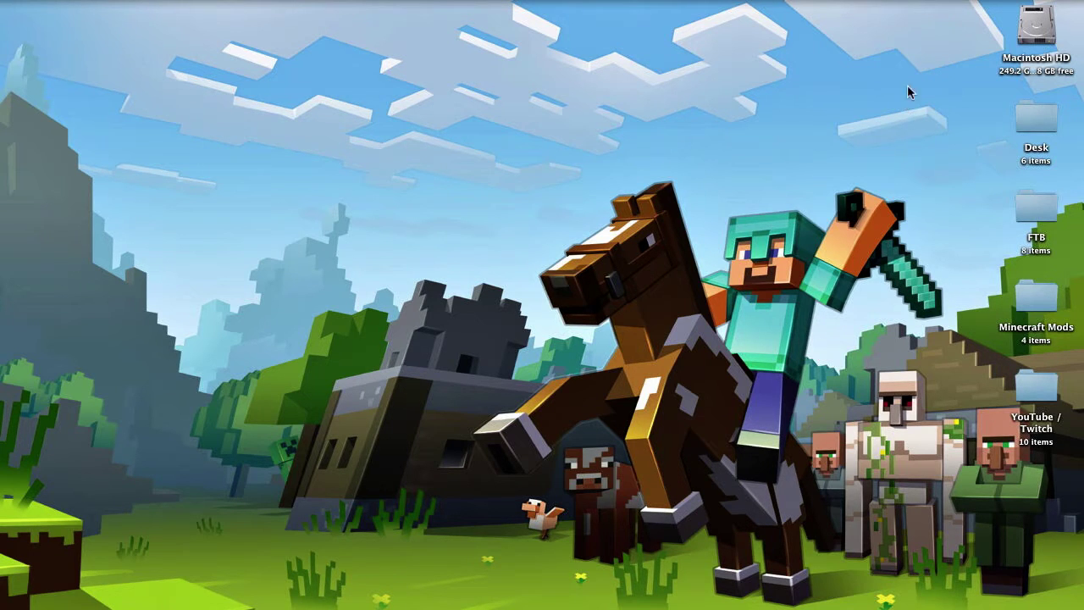
# Bring Firefox, showing computercraftedu.com, to the front from the Dock
pyautogui.click(375, 600)
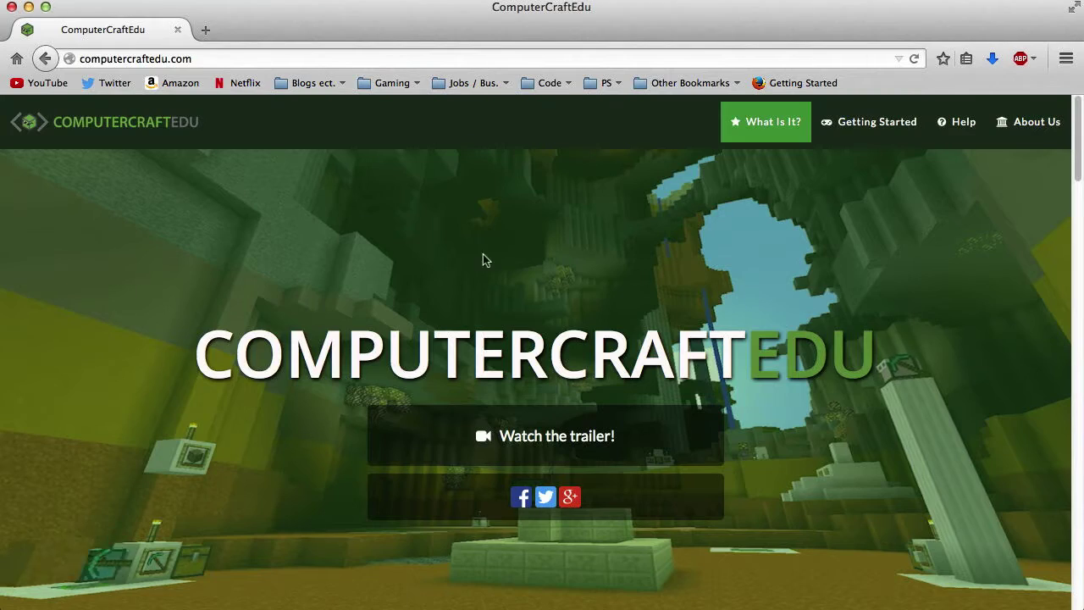
# Scroll to Getting Started and choose the I'M A PLAYER installation steps
pyautogui.click(127, 55)
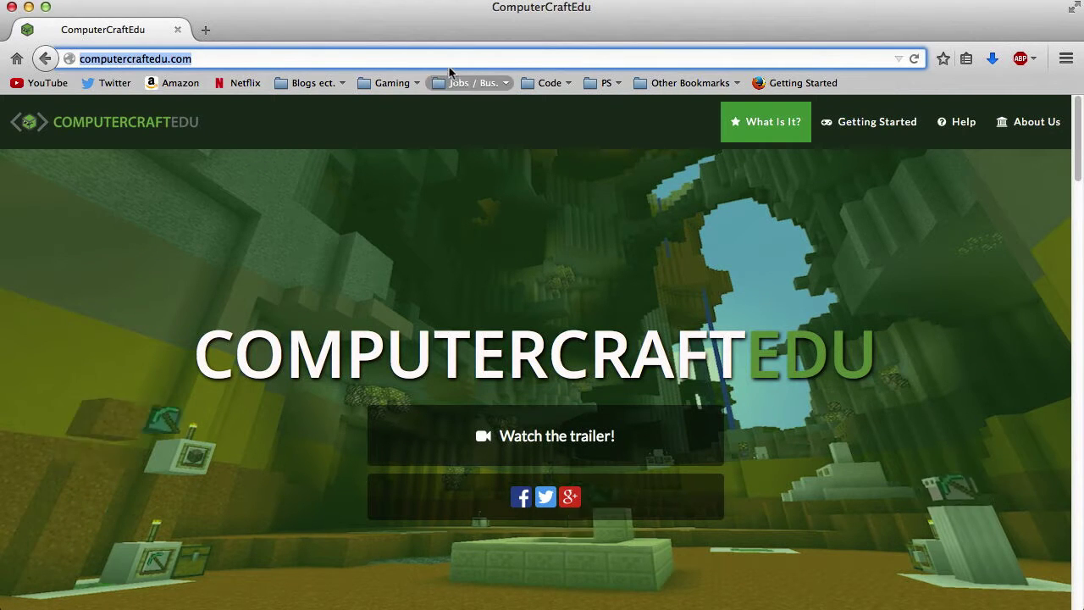
pyautogui.click(447, 56)
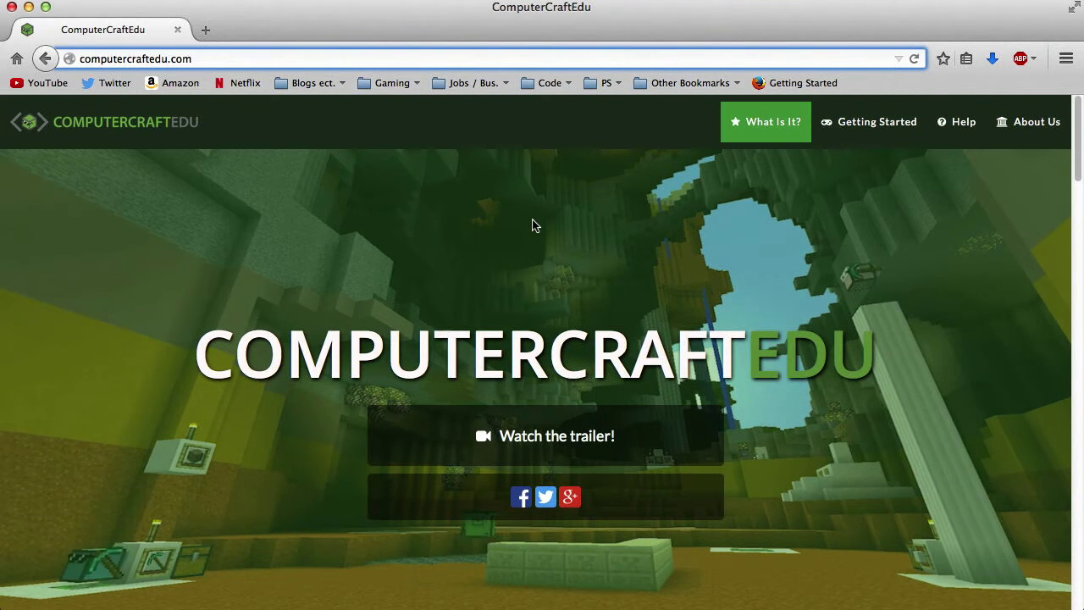
pyautogui.scroll(-5, 533, 225)
pyautogui.scroll(-10, 531, 219)
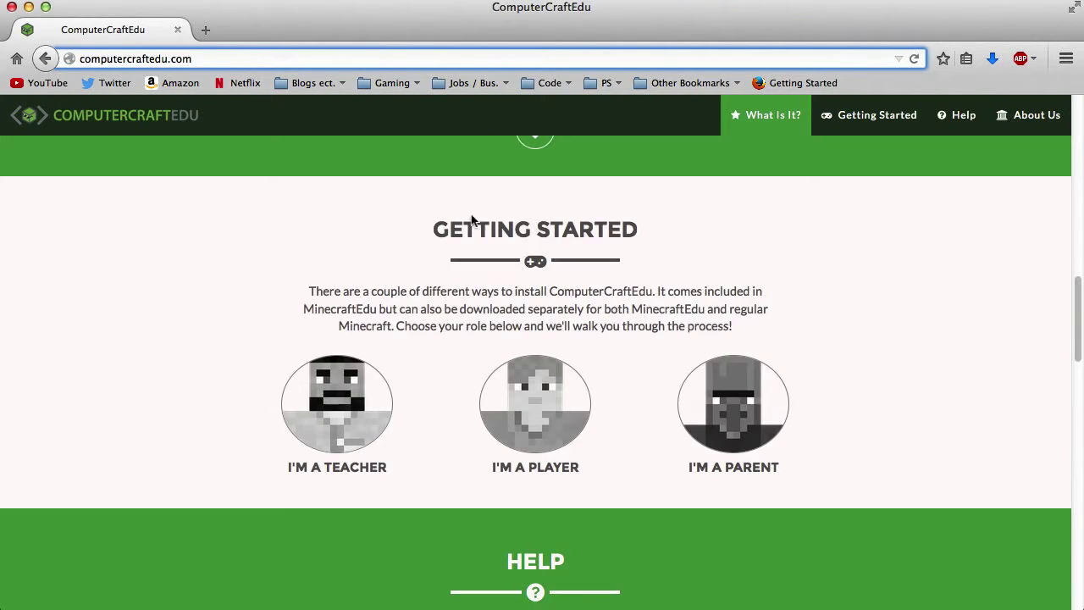
pyautogui.tripleClick(699, 241)
pyautogui.click(699, 240)
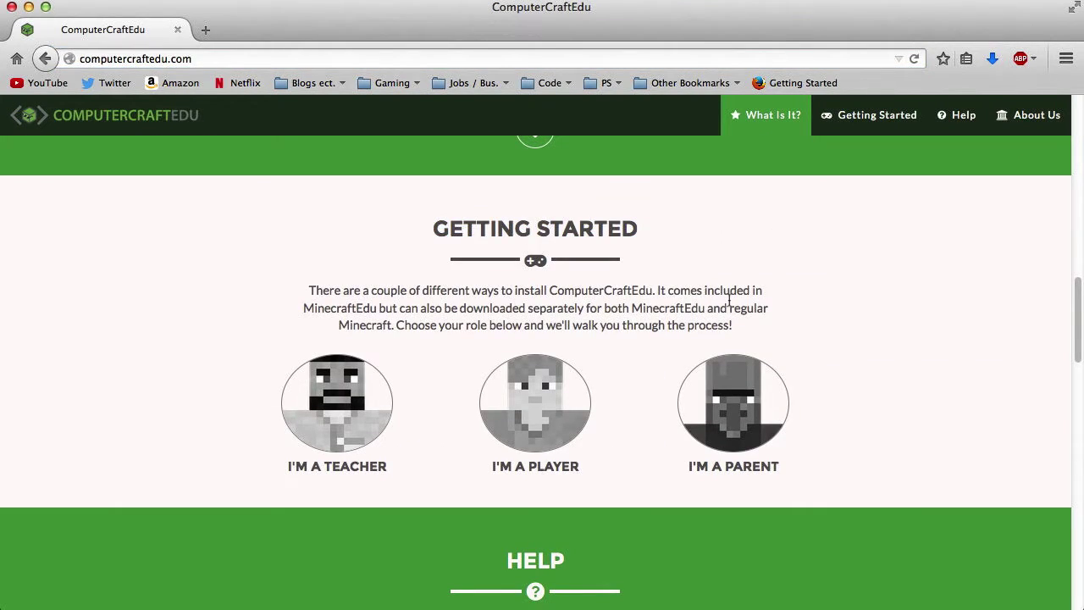
pyautogui.click(525, 395)
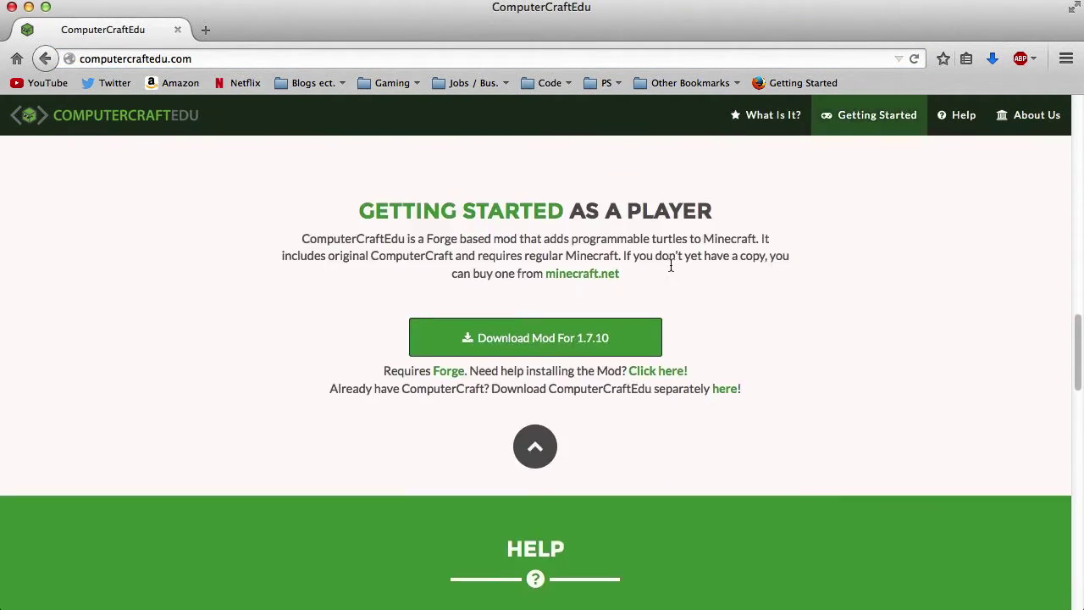
pyautogui.moveTo(355, 177); pyautogui.dragTo(726, 177)
pyautogui.click(727, 176)
# Download and save the ComputerCraftEdu mod jar for Minecraft 1.7.10
pyautogui.click(544, 302)
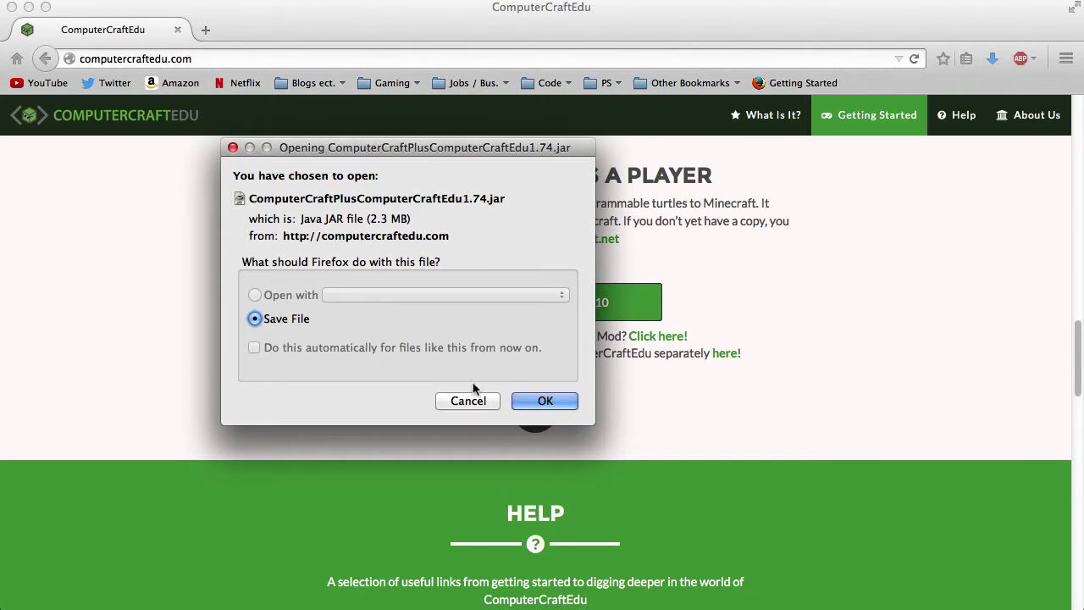
pyautogui.click(544, 401)
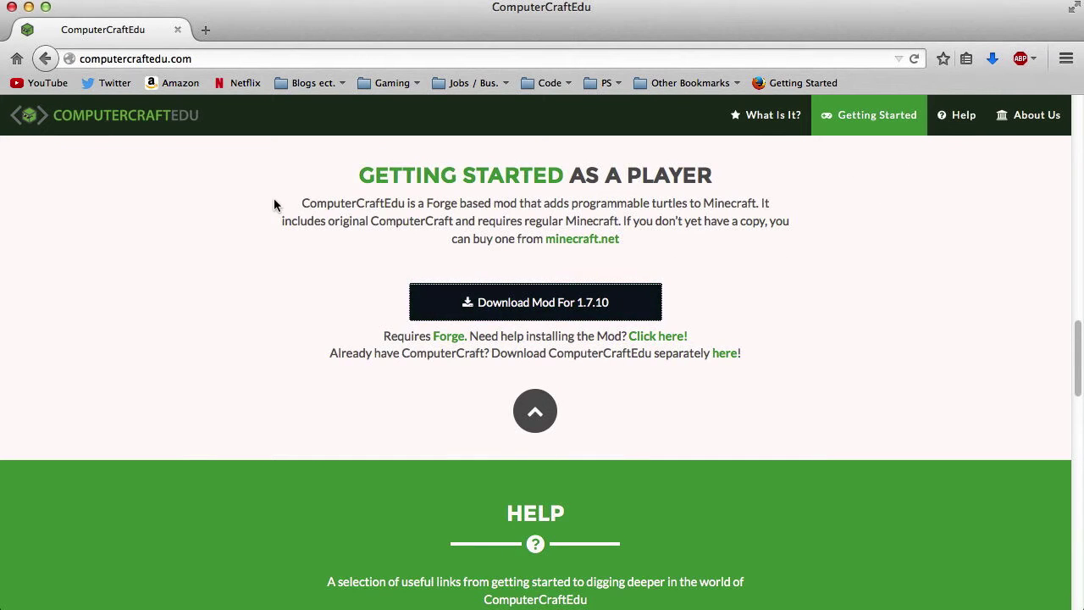
pyautogui.click(207, 264)
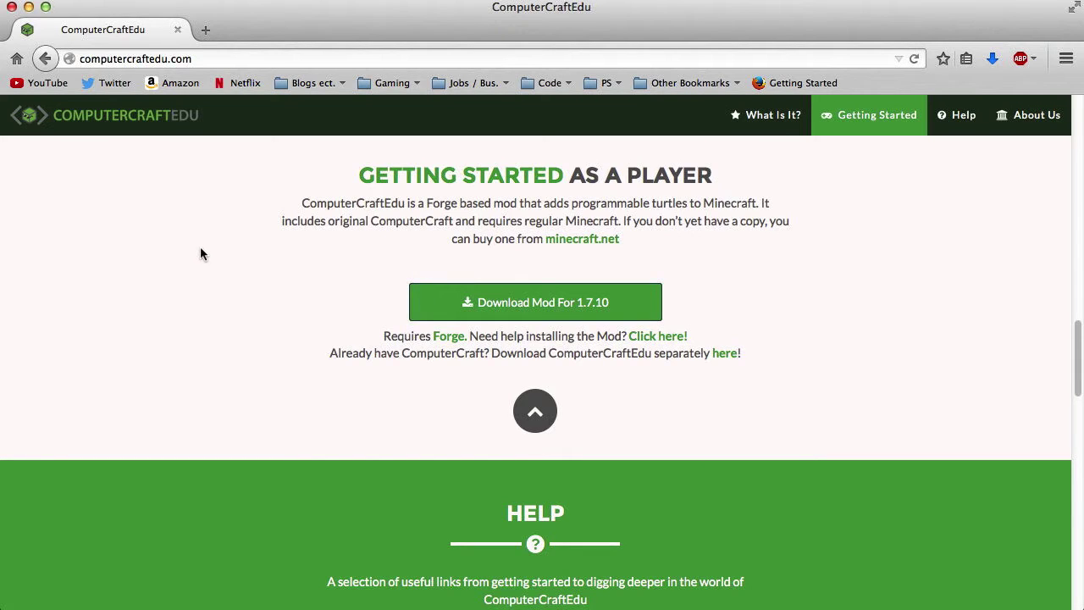
pyautogui.rightClick(441, 338)
pyautogui.click(336, 315)
# Go to the Minecraft Forge site and list all Forge downloads for 1.7.10
pyautogui.keyDown('super'); pyautogui.click(449, 336); pyautogui.keyUp('super')
pyautogui.click(284, 31)
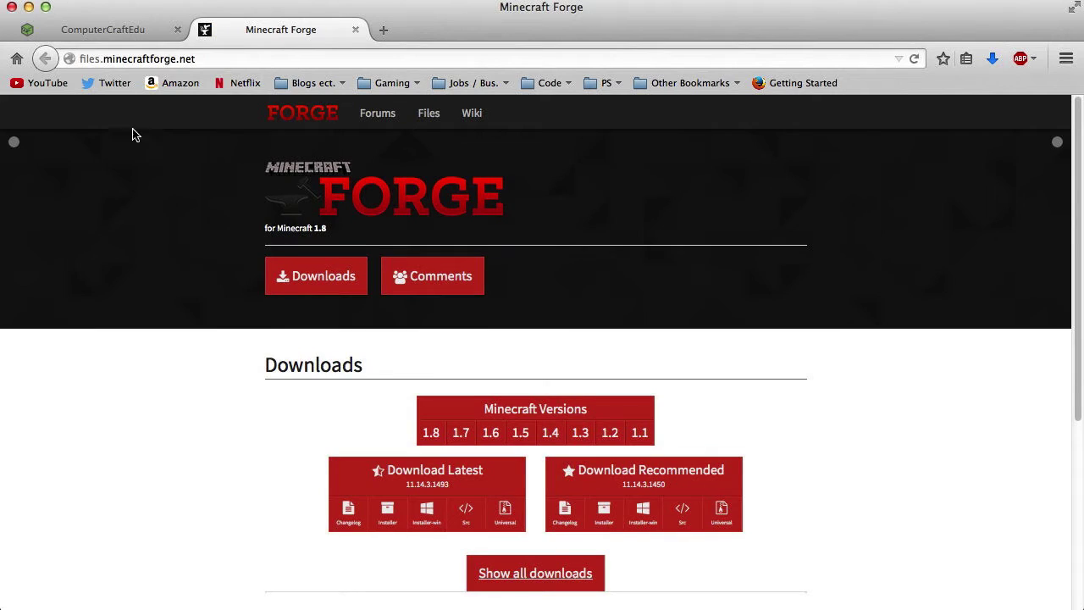
pyautogui.scroll(-3, 310, 353)
pyautogui.moveTo(460, 322)
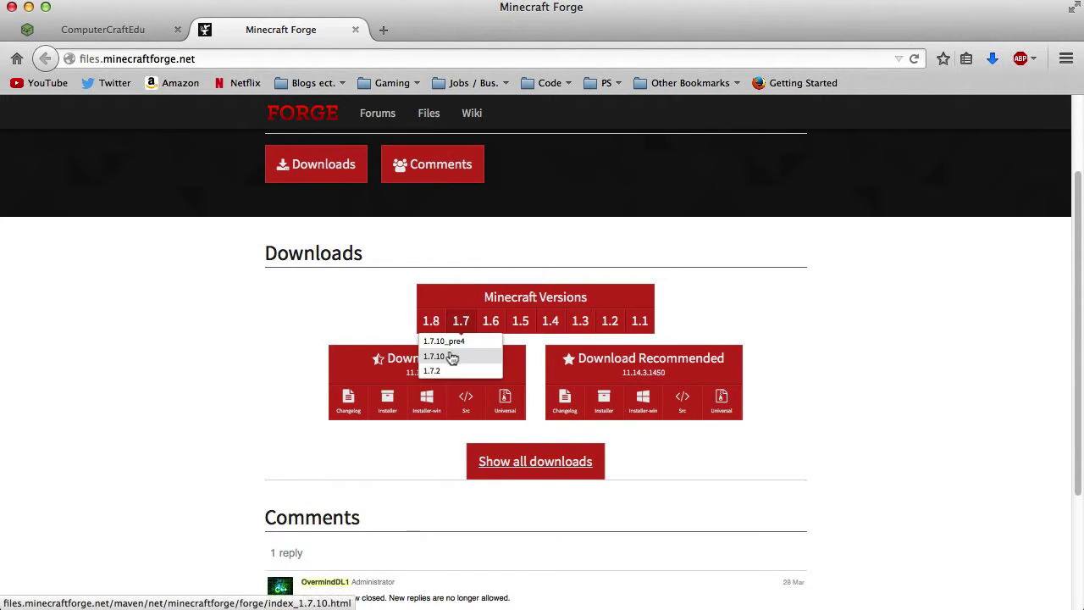
pyautogui.click(441, 357)
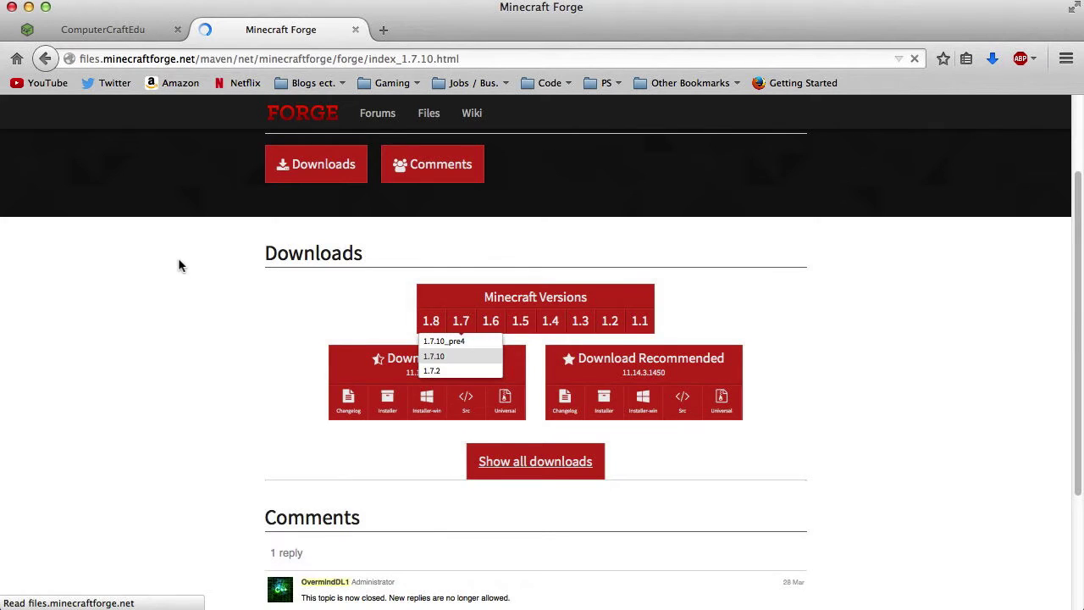
pyautogui.scroll(-3, 178, 259)
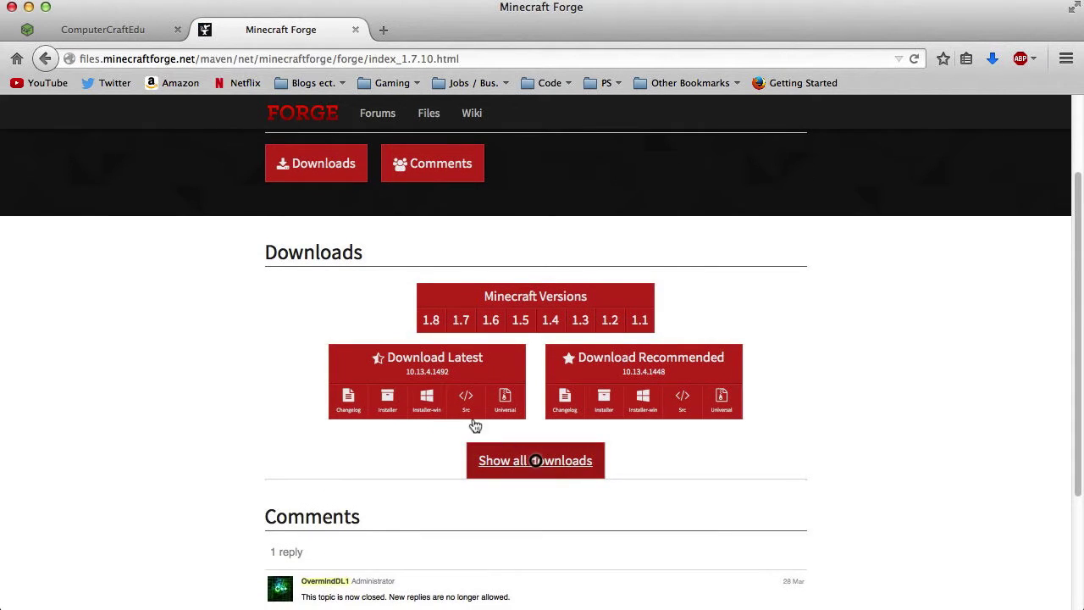
pyautogui.click(532, 459)
# Download and save the Forge installer for build 10.13.4.1492, skipping the ad page
pyautogui.scroll(-3, 195, 258)
pyautogui.scroll(-2, 193, 252)
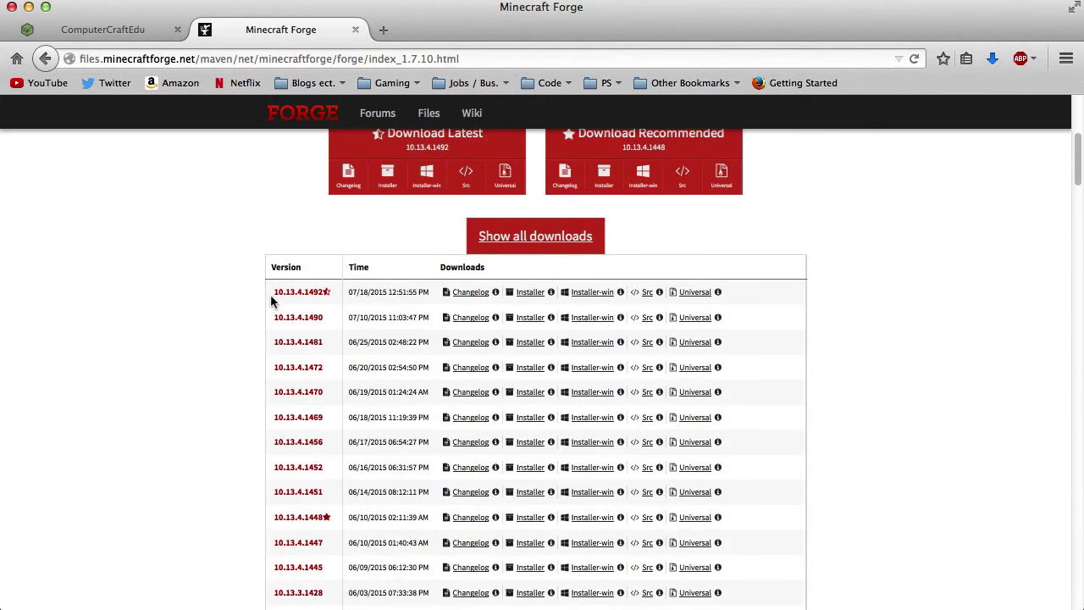
pyautogui.moveTo(273, 291); pyautogui.dragTo(743, 295)
pyautogui.click(743, 294)
pyautogui.click(527, 293)
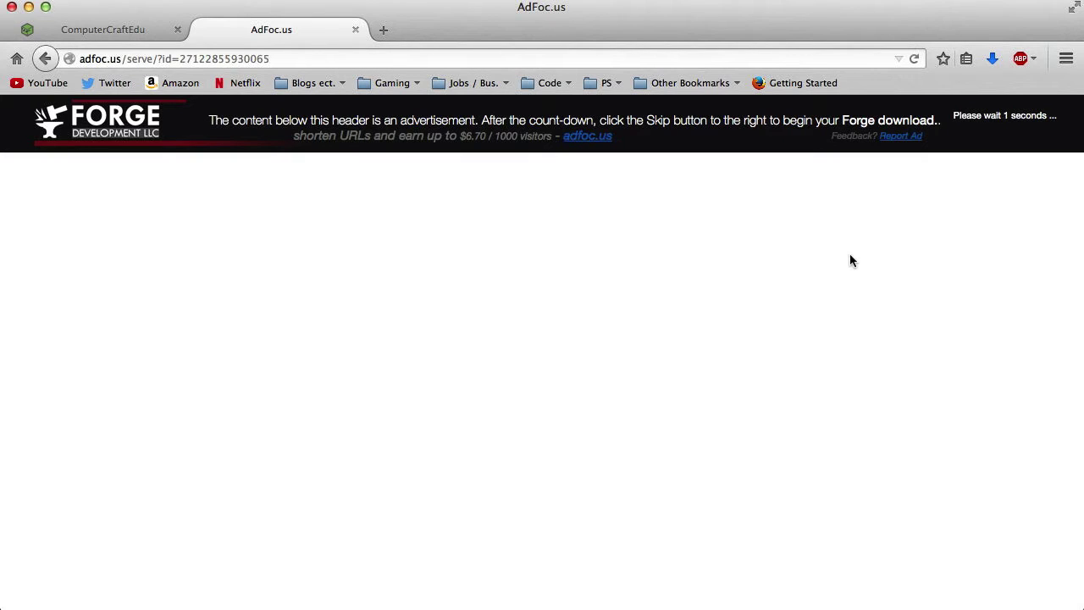
pyautogui.click(973, 136)
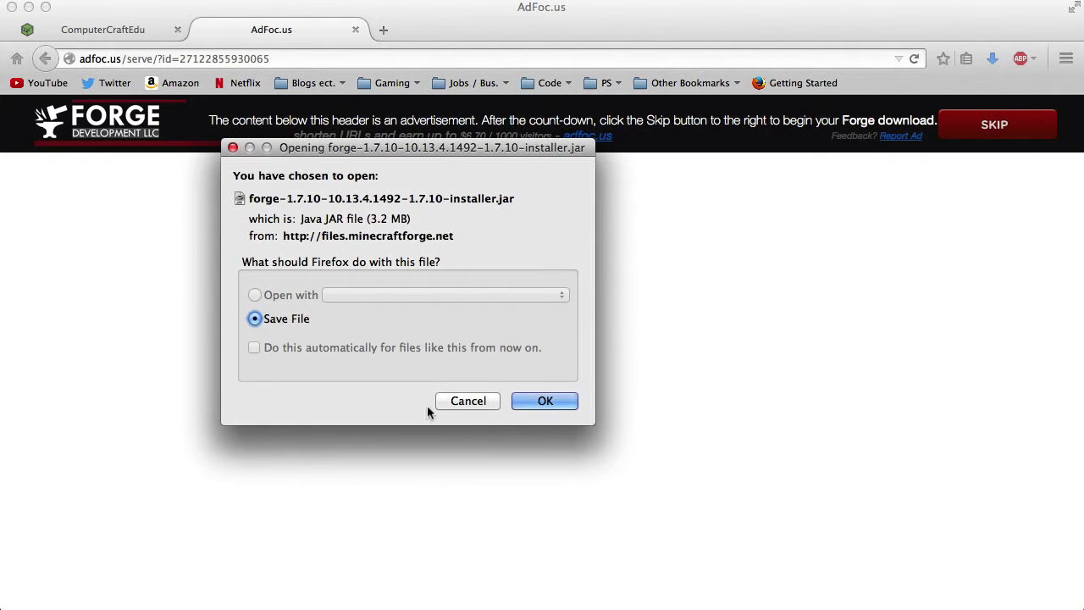
pyautogui.click(544, 400)
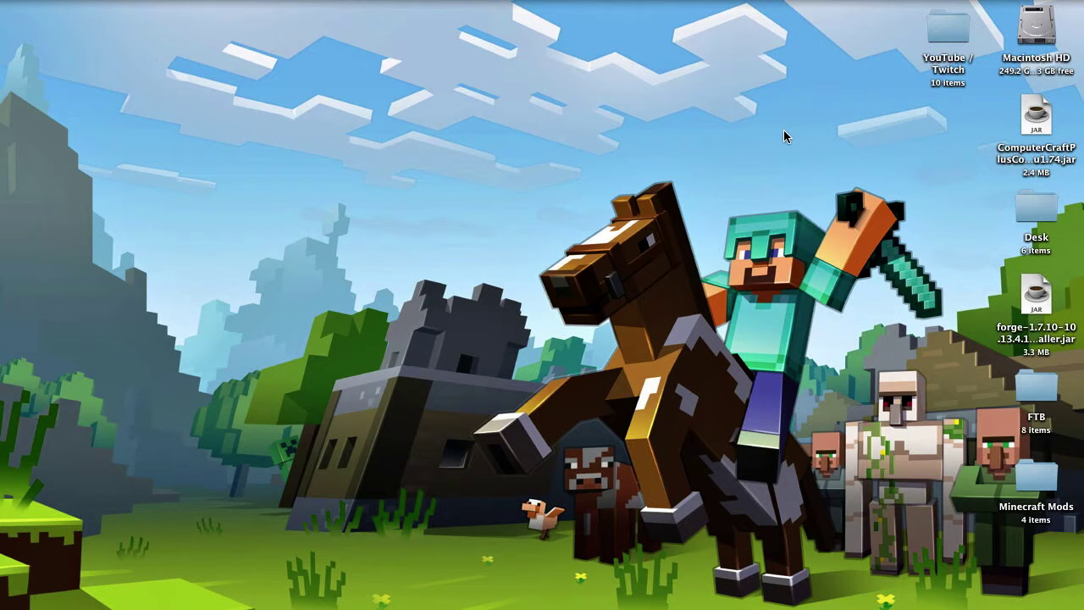
# Run the Forge installer jar and install the 10.13.4.1492 client into the minecraft folder
pyautogui.click(1033, 292)
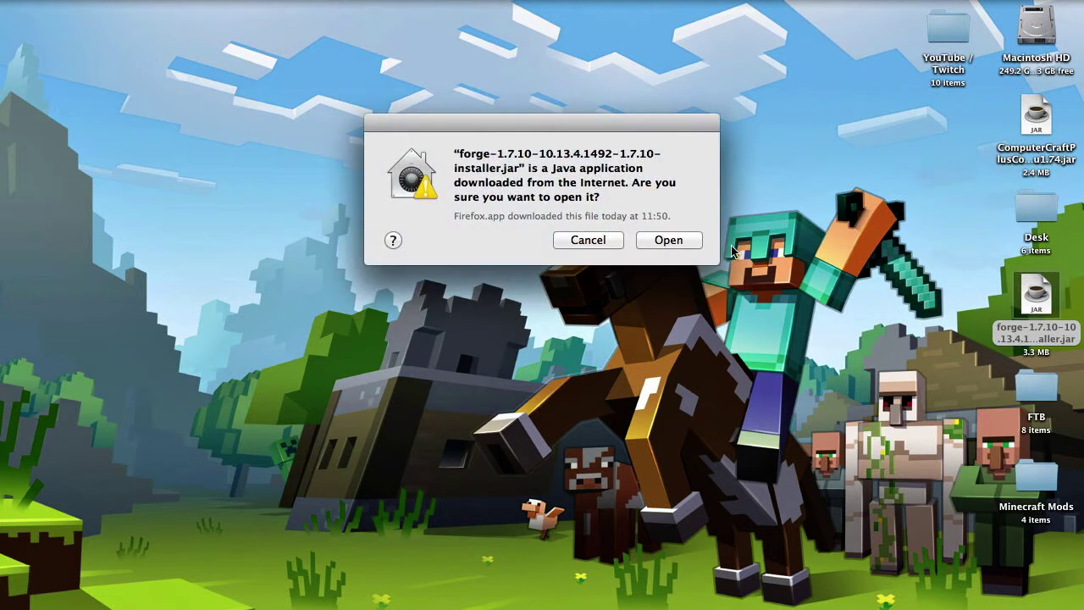
pyautogui.click(663, 241)
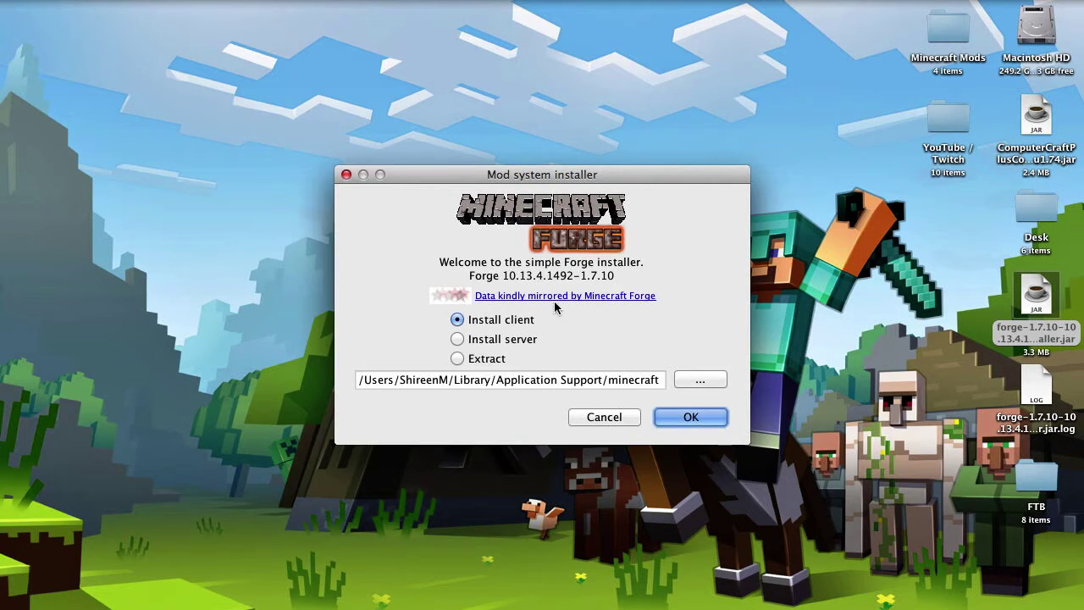
pyautogui.click(689, 415)
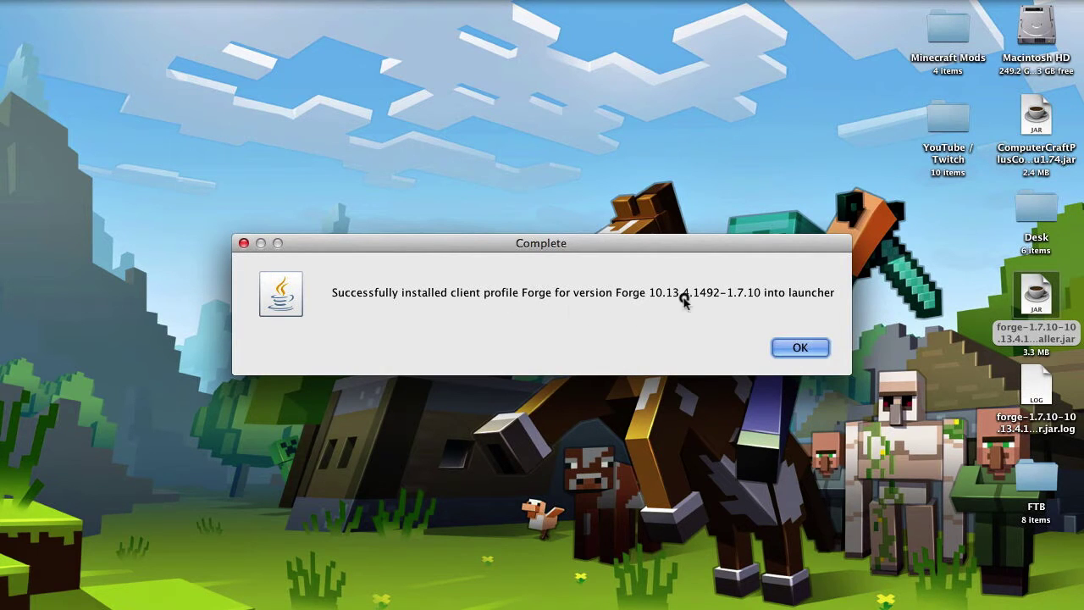
pyautogui.click(803, 348)
pyautogui.click(672, 311)
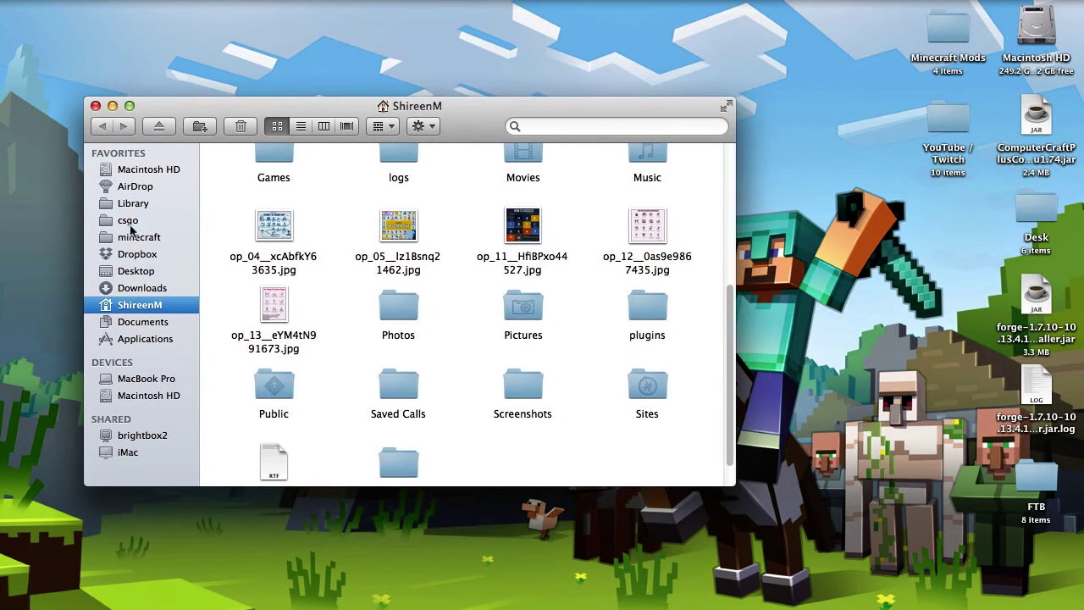
# Move the ComputerCraftPlus jar into Application Support/minecraft/mods and close the Finder window
pyautogui.click(120, 208)
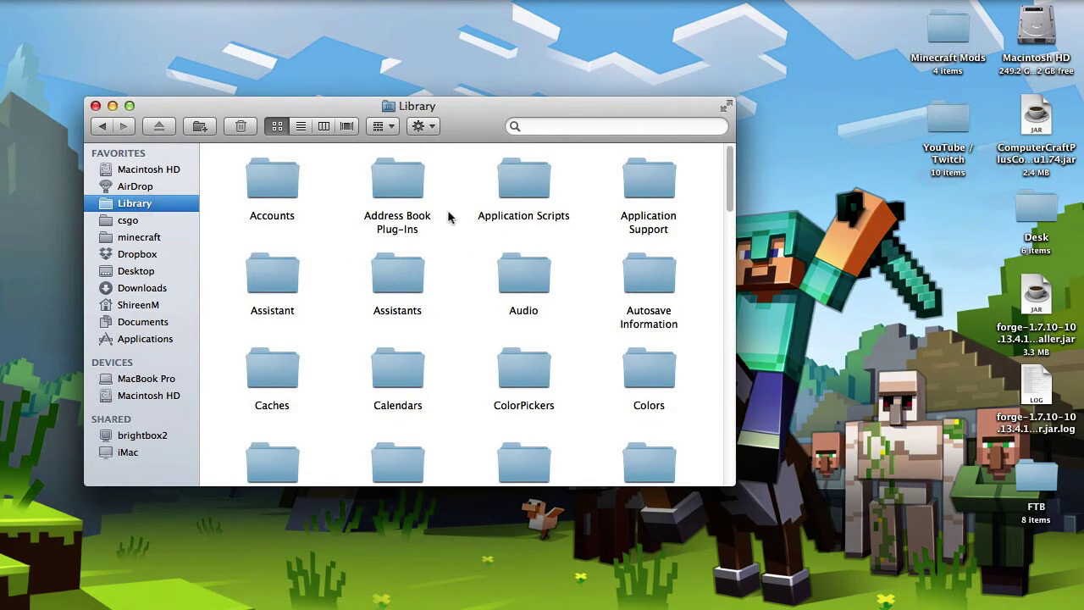
pyautogui.doubleClick(649, 185)
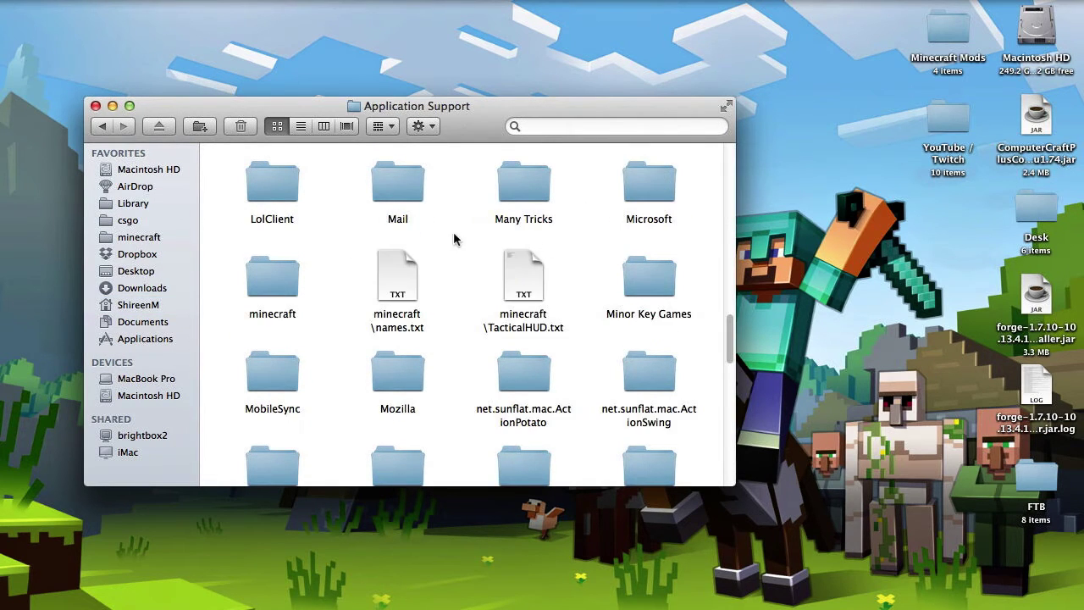
pyautogui.doubleClick(260, 315)
pyautogui.moveTo(341, 293); pyautogui.dragTo(457, 302)
pyautogui.doubleClick(395, 302)
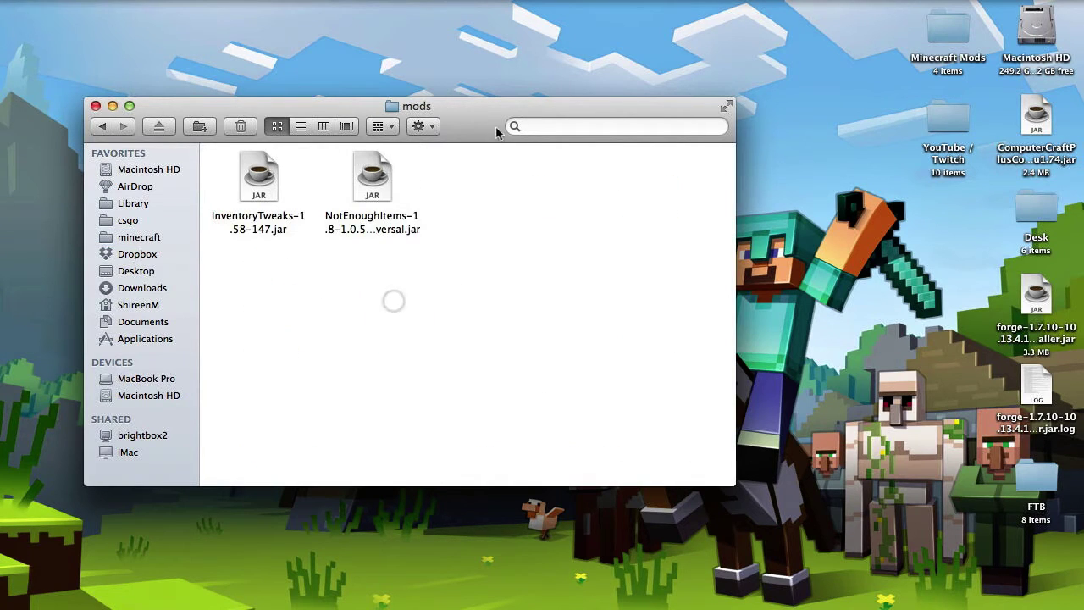
pyautogui.moveTo(1032, 123); pyautogui.dragTo(629, 313)
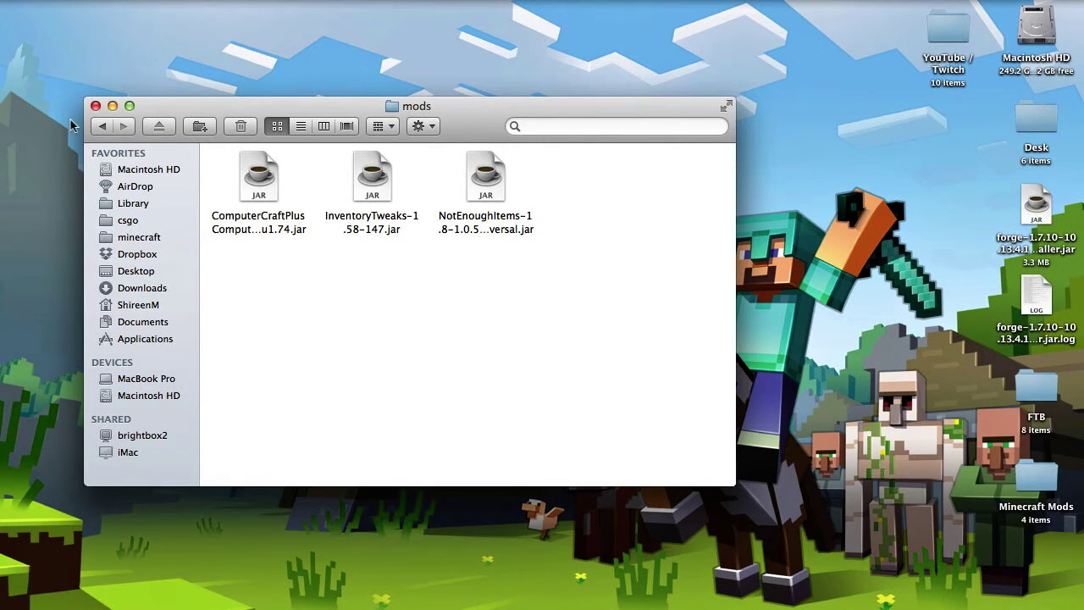
pyautogui.click(96, 106)
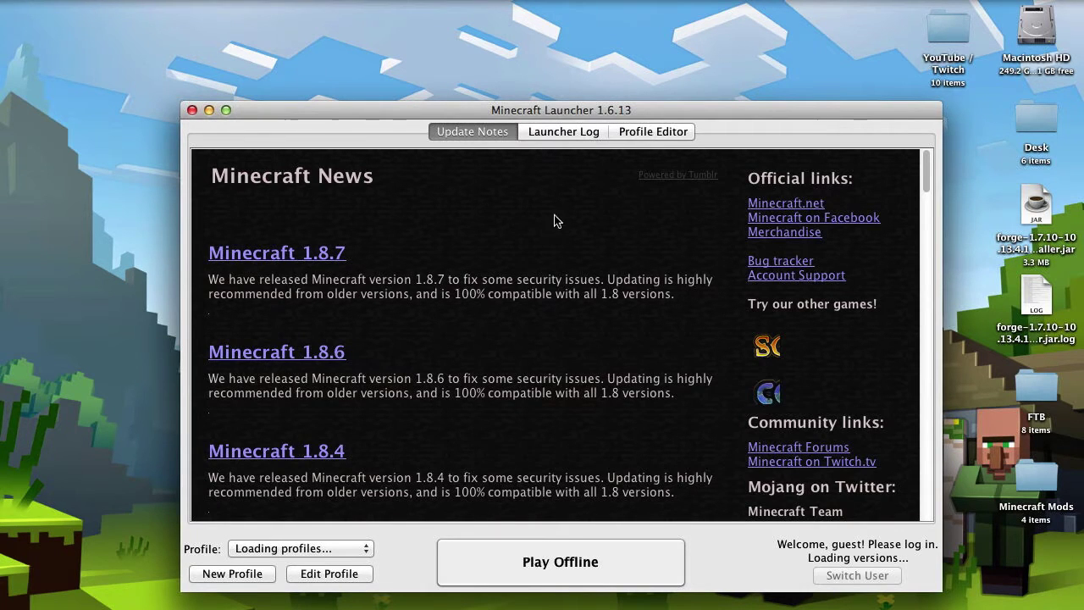
# Launch Minecraft from the launcher using the Forge profile
pyautogui.click(254, 548)
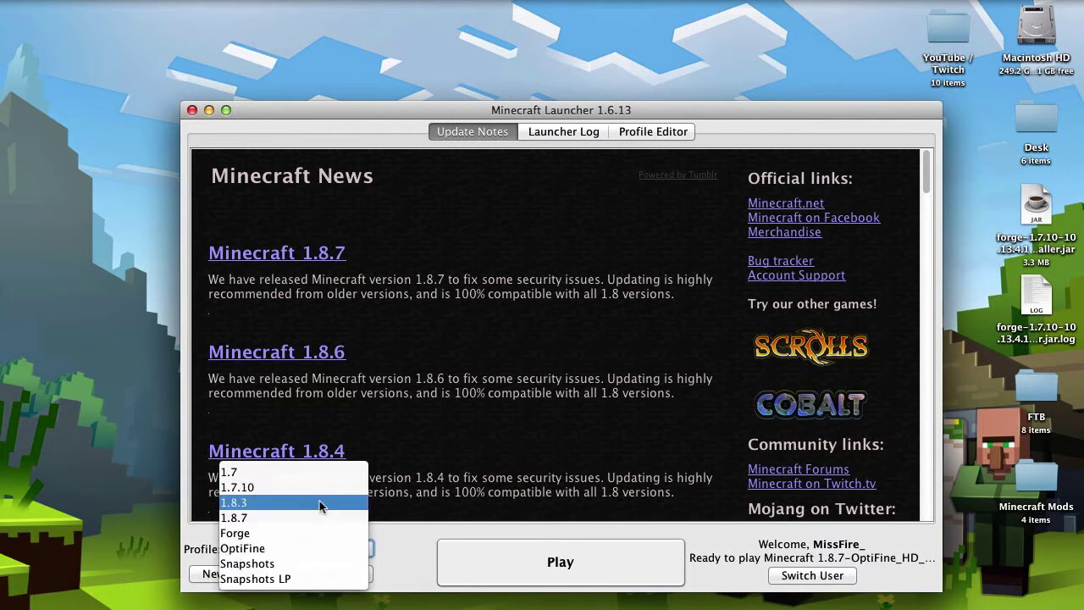
pyautogui.click(271, 533)
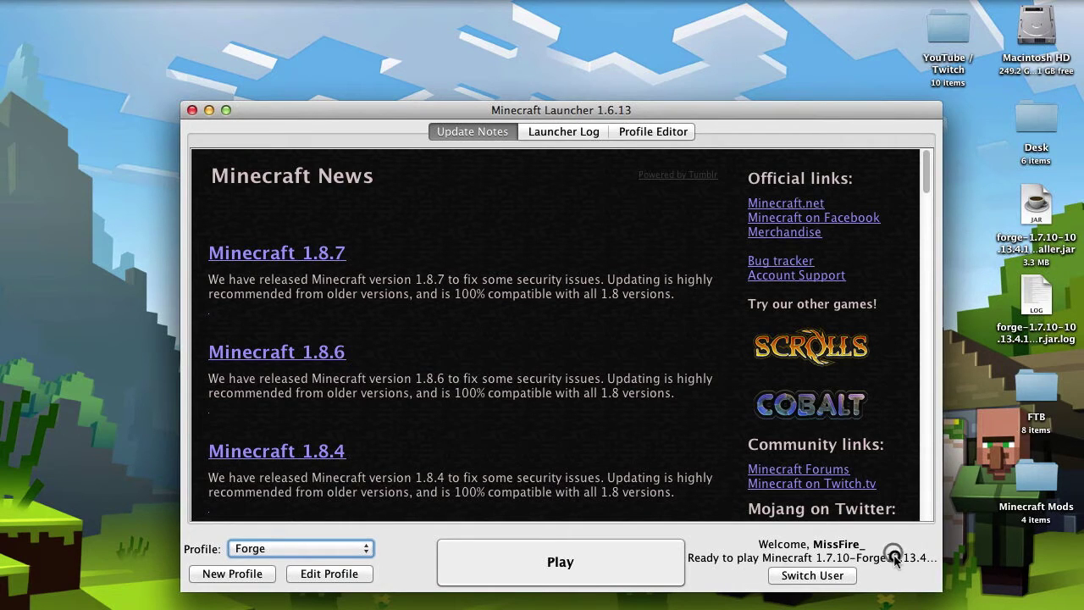
pyautogui.click(615, 561)
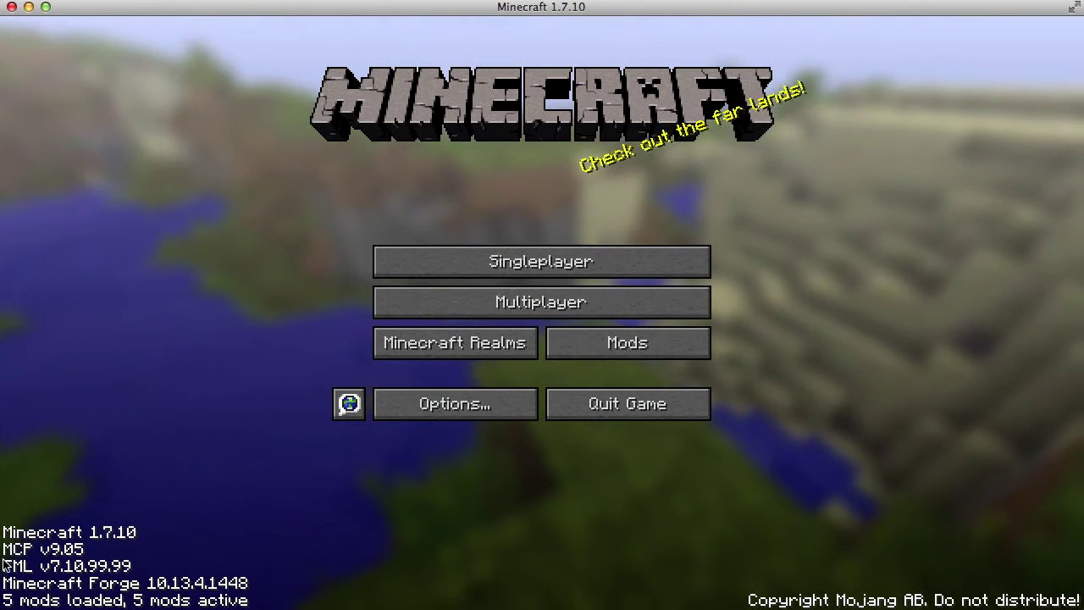
# Review the ComputerCraft, ComputerCraftEdu and Forge entries in Mods, then go to Singleplayer
pyautogui.click(583, 347)
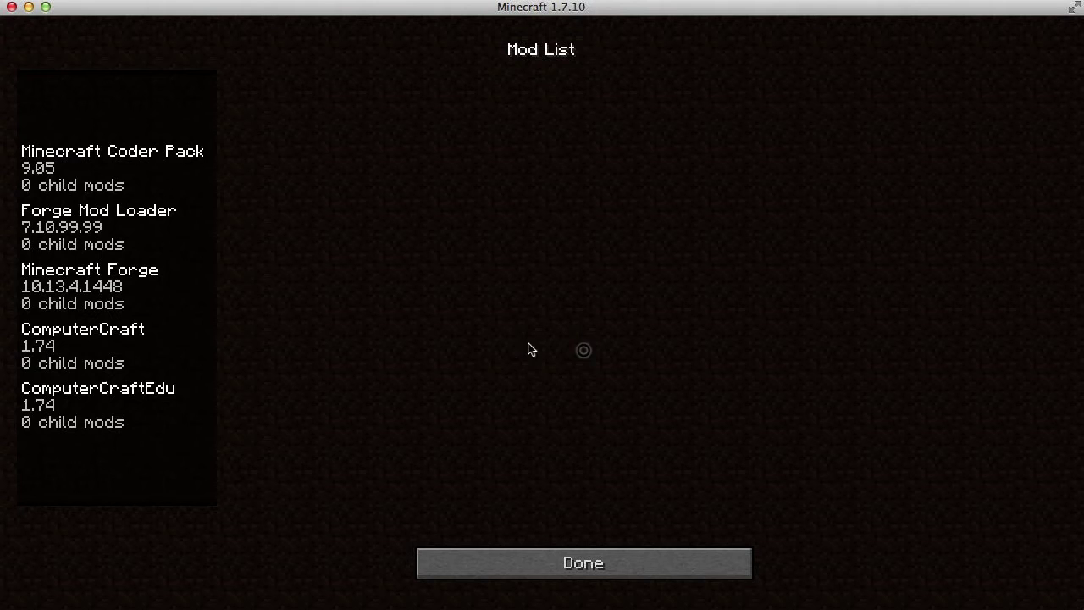
pyautogui.click(72, 347)
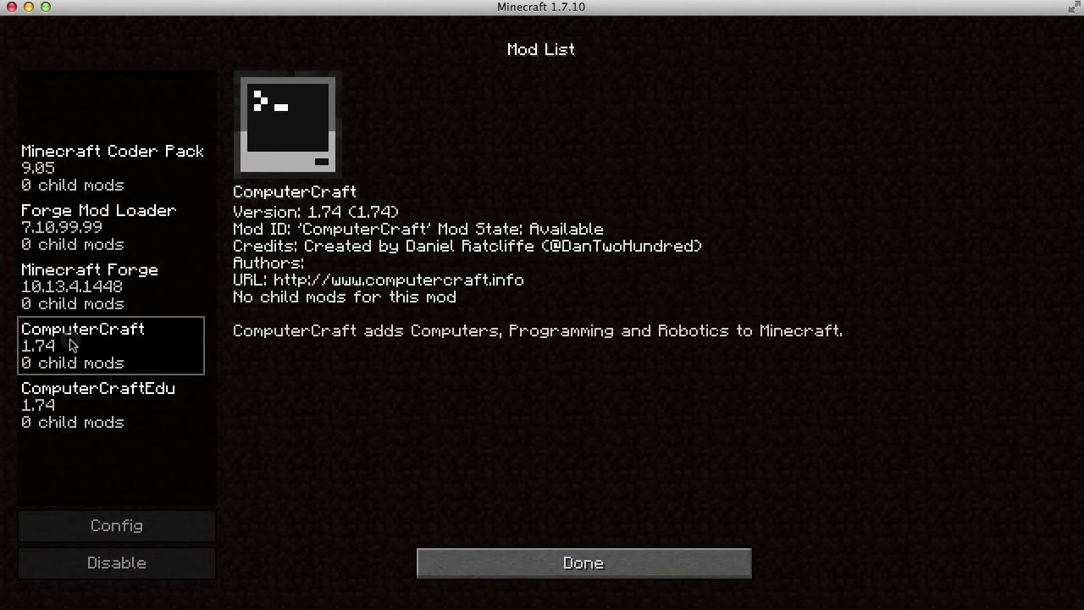
pyautogui.click(58, 410)
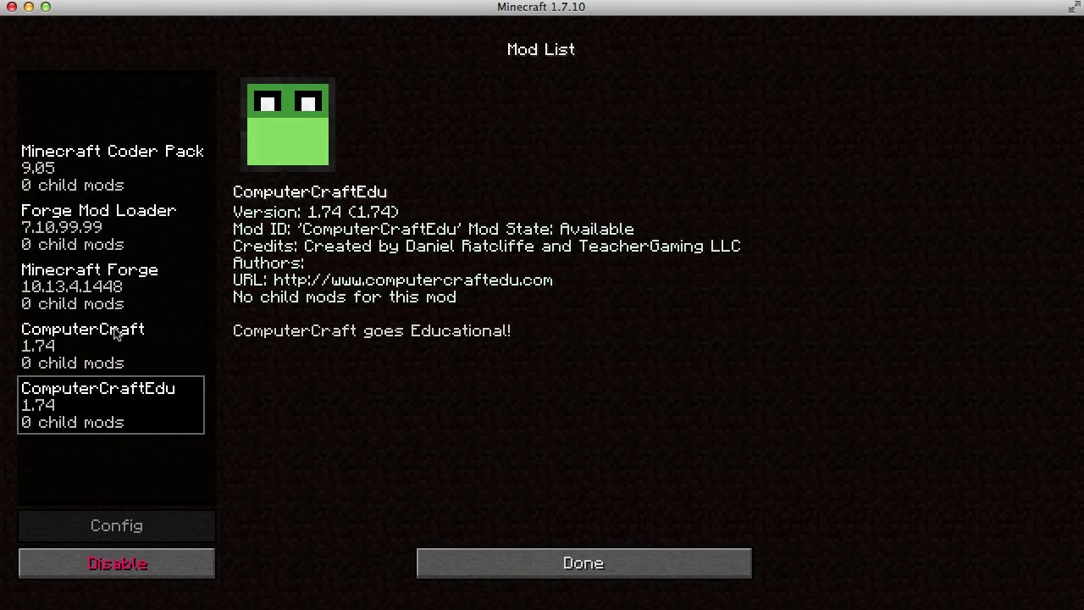
pyautogui.click(125, 278)
pyautogui.click(583, 563)
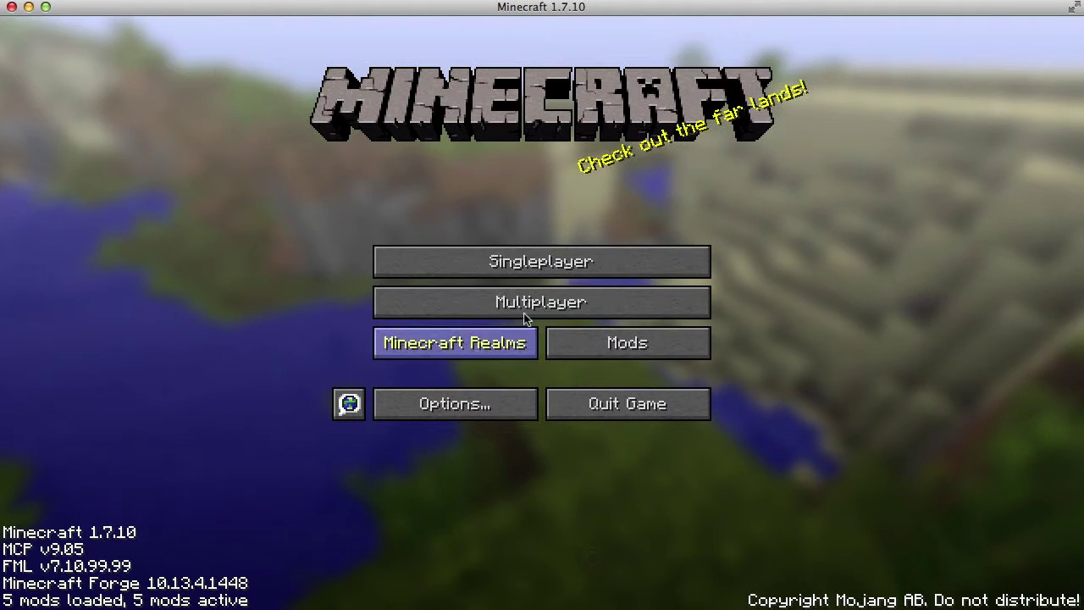
pyautogui.click(374, 264)
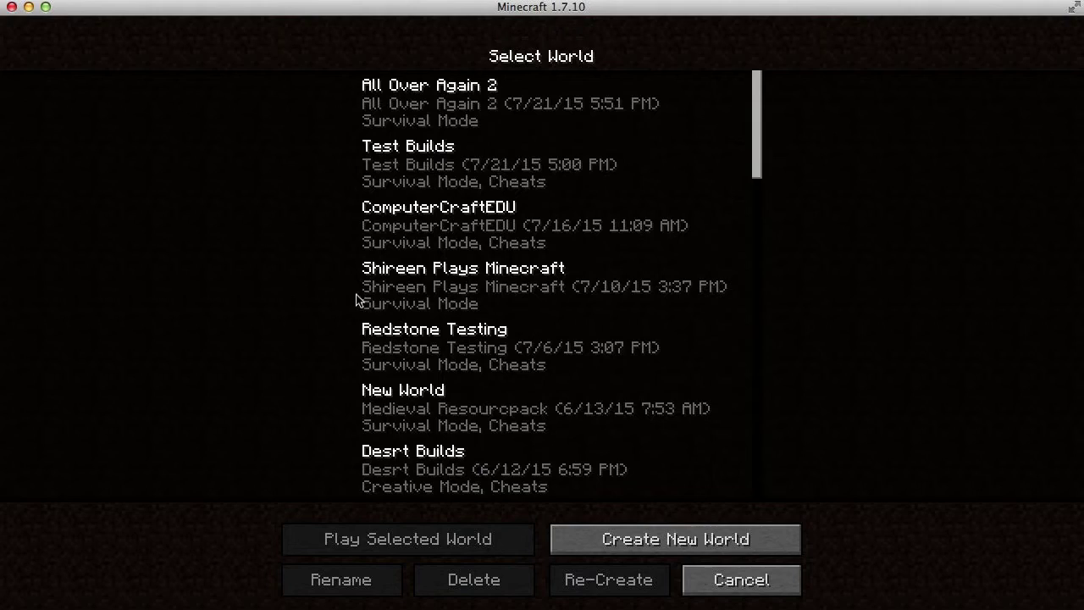
# Create a new world with Allow Cheats ON and Creative game mode
pyautogui.click(669, 539)
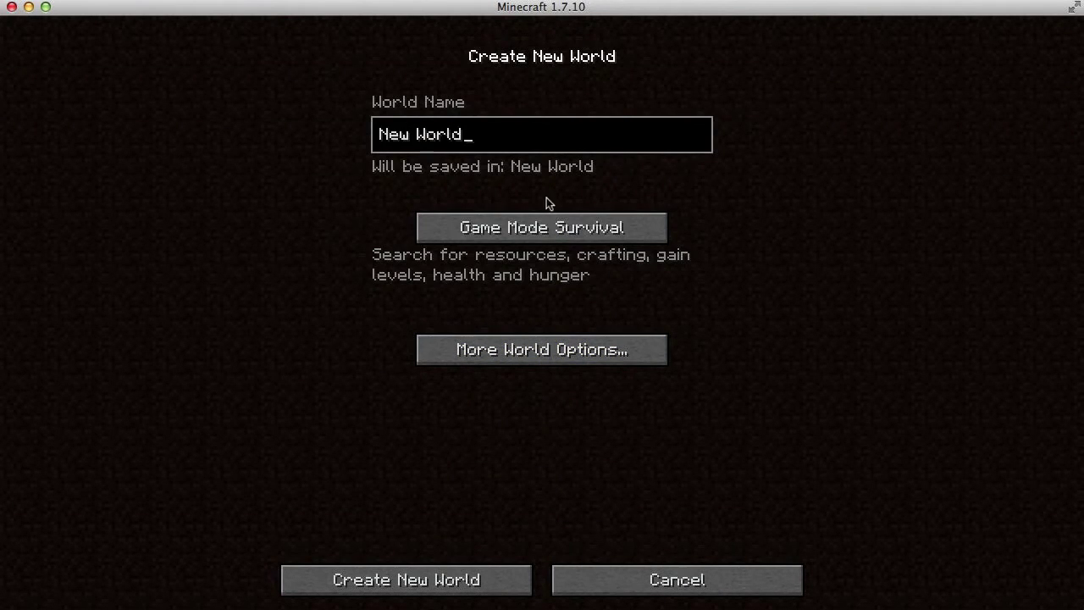
pyautogui.click(563, 349)
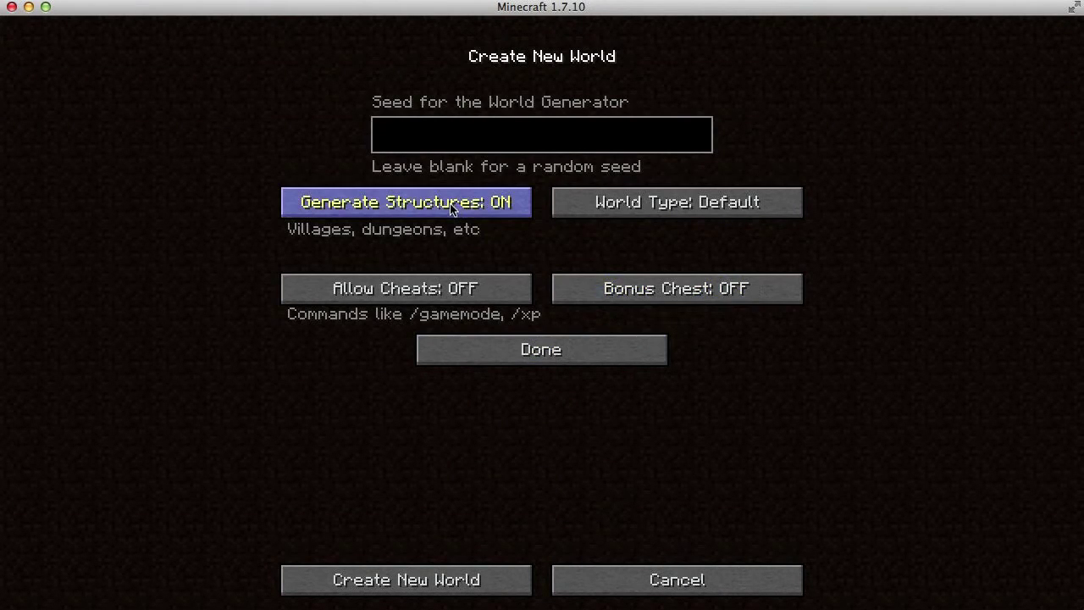
pyautogui.click(457, 289)
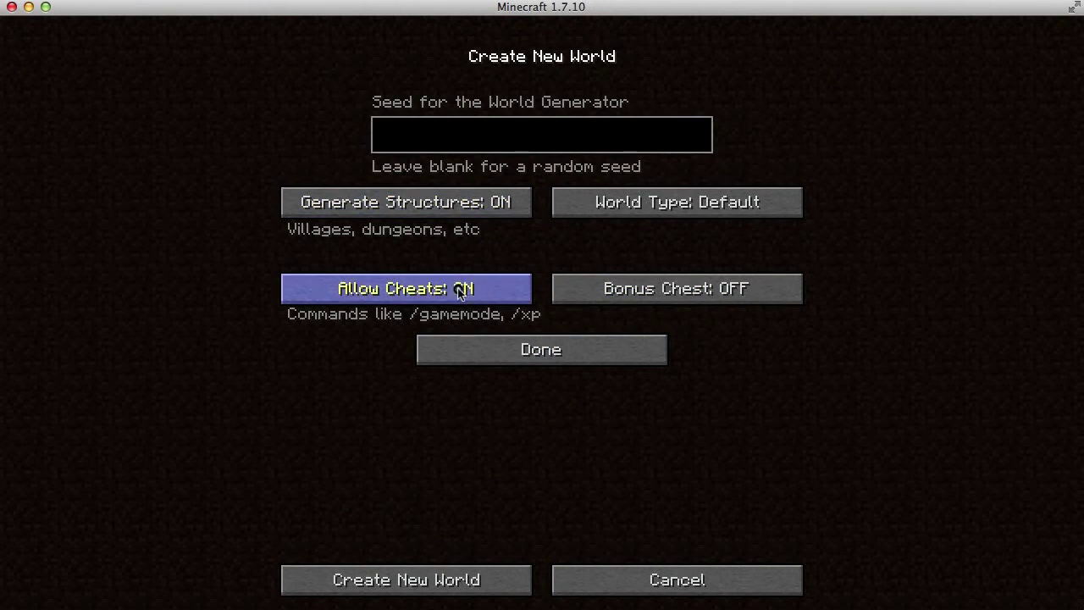
pyautogui.click(542, 350)
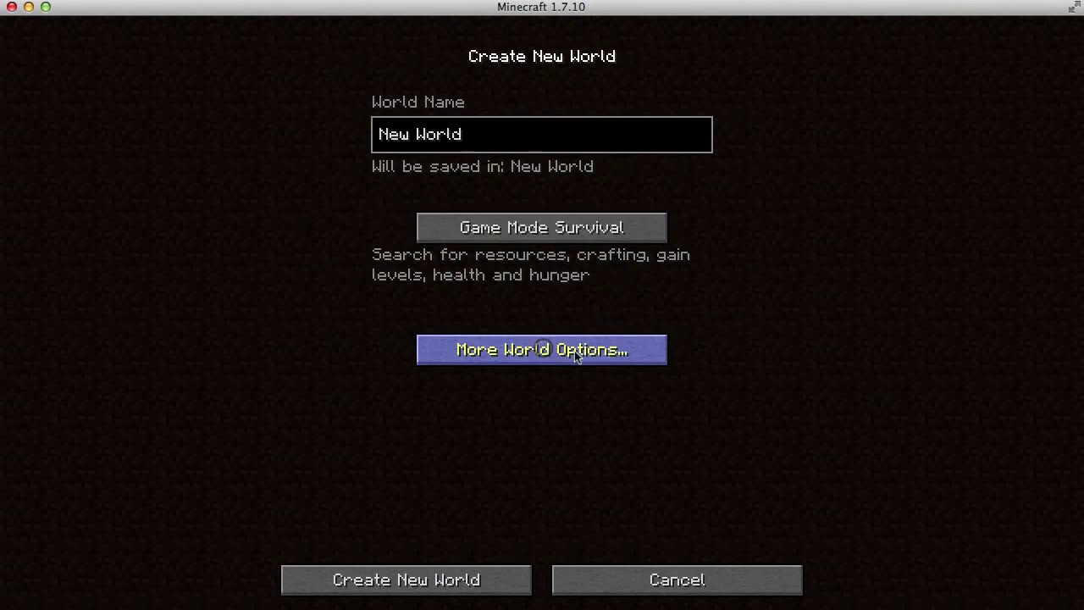
pyautogui.click(552, 226)
pyautogui.click(557, 227)
pyautogui.click(487, 569)
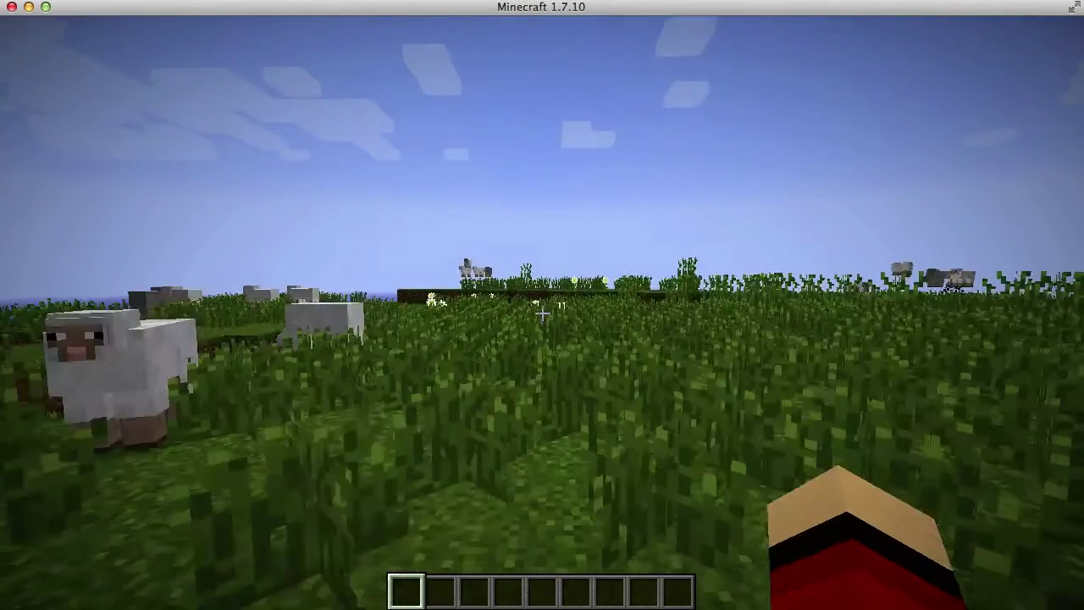
# Walk forward in the new world, then bring up the creative inventory with E
pyautogui.press('w')
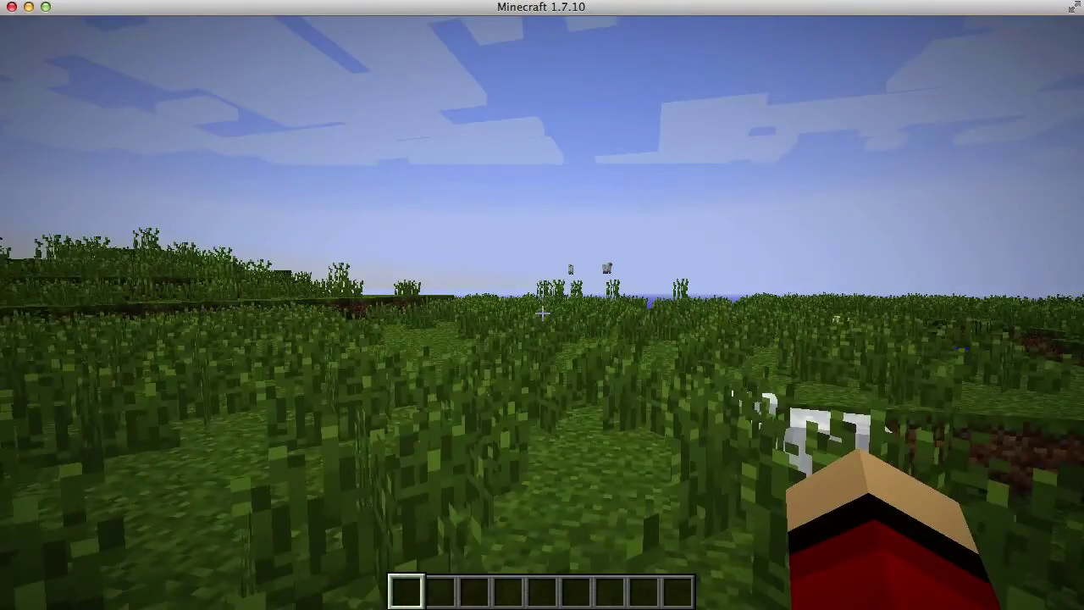
pyautogui.press('e')
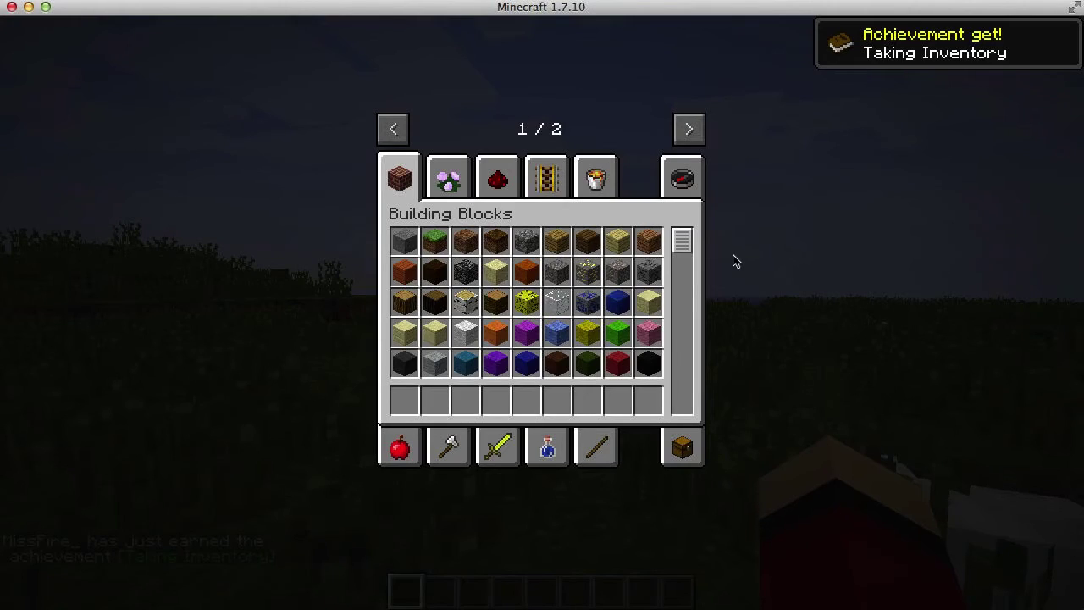
# Put the Beginner's Turtle and Turtle Remote Control into hotbar slots 1 and 2
pyautogui.click(681, 154)
pyautogui.click(688, 128)
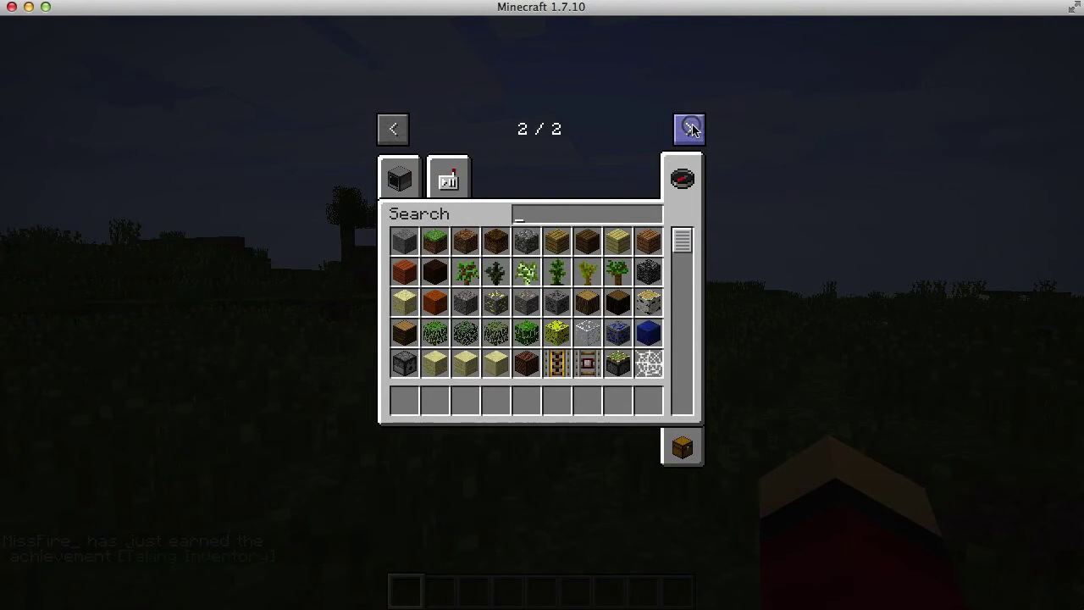
pyautogui.click(392, 178)
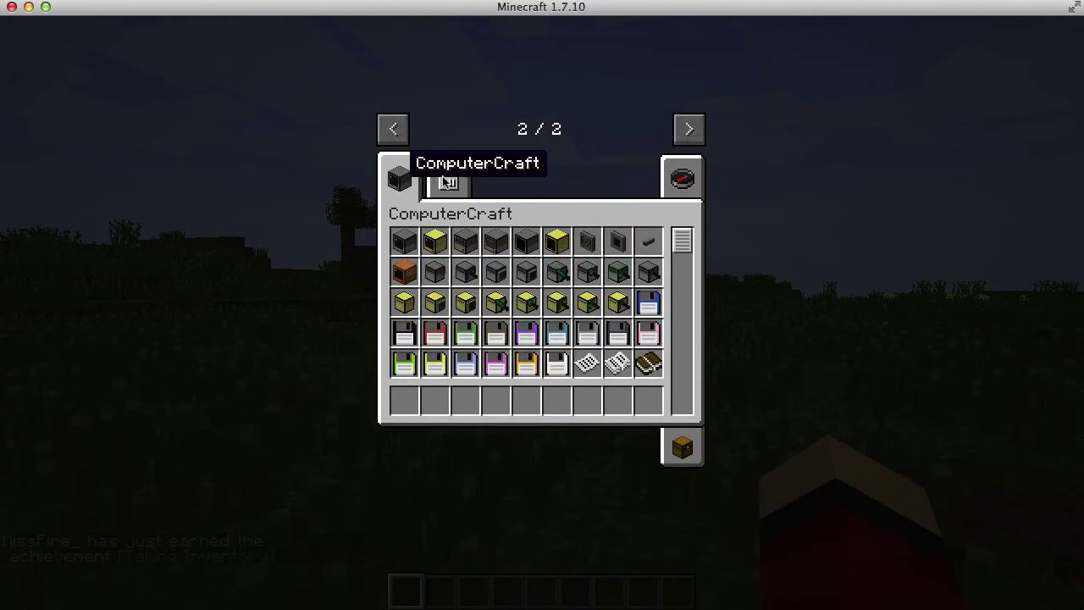
pyautogui.click(447, 176)
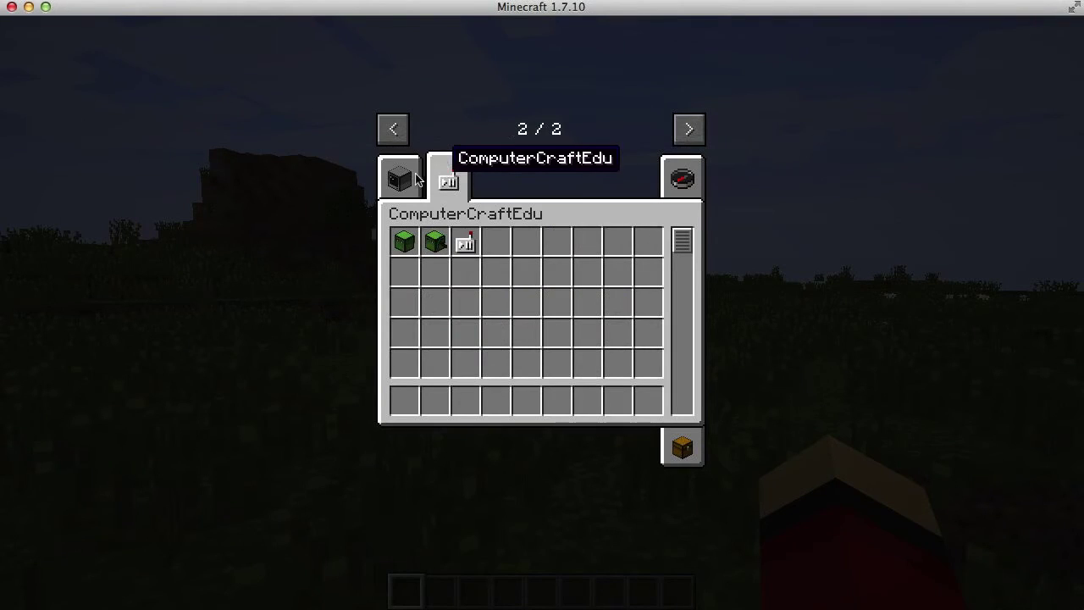
pyautogui.click(403, 242)
pyautogui.click(403, 415)
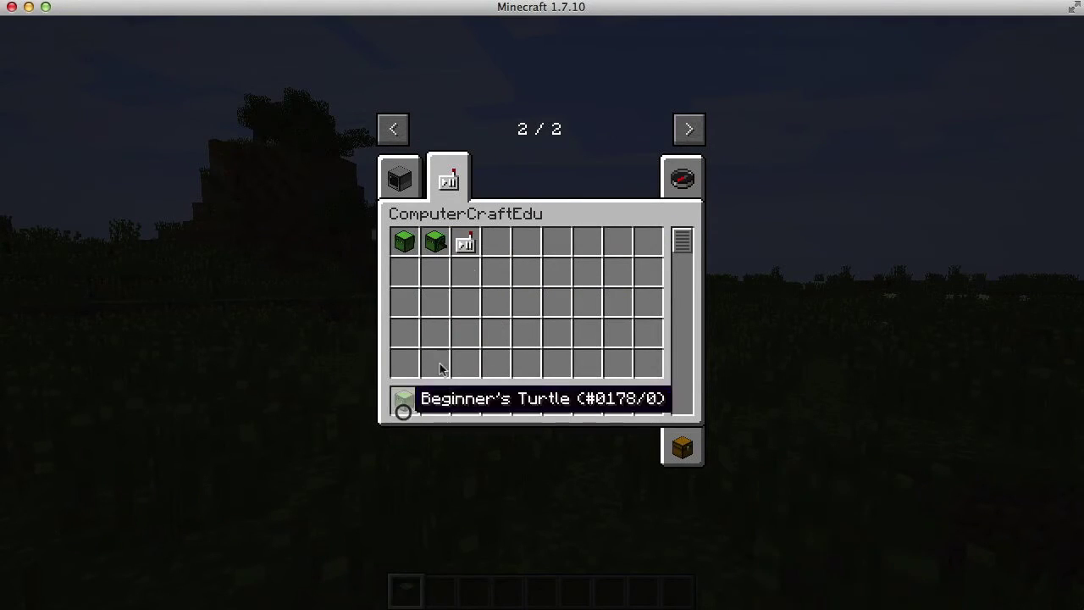
pyautogui.click(465, 242)
pyautogui.click(444, 405)
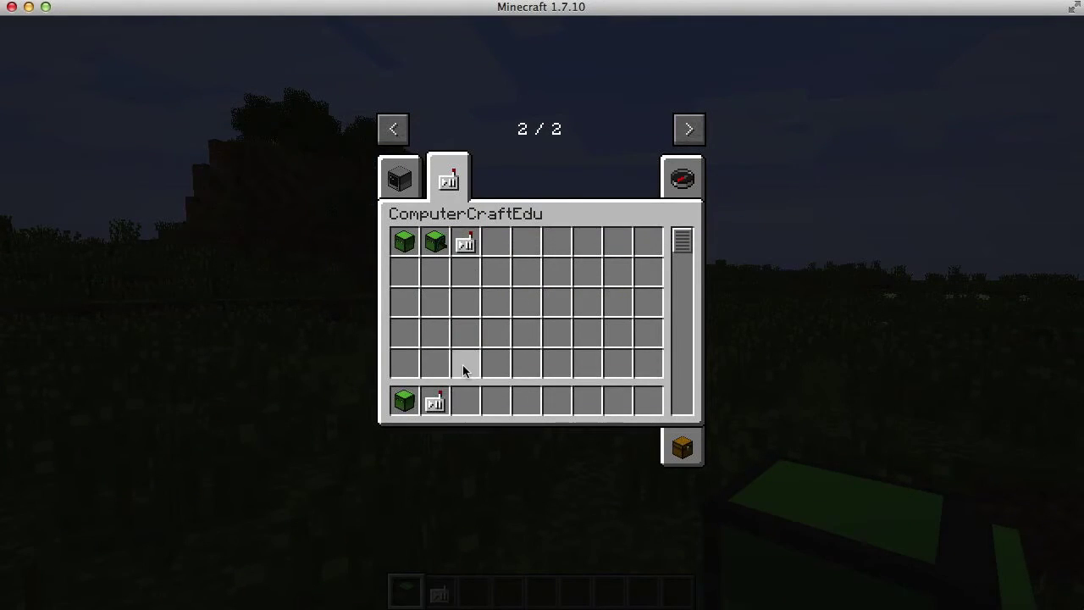
pyautogui.press('e')
pyautogui.press('w')
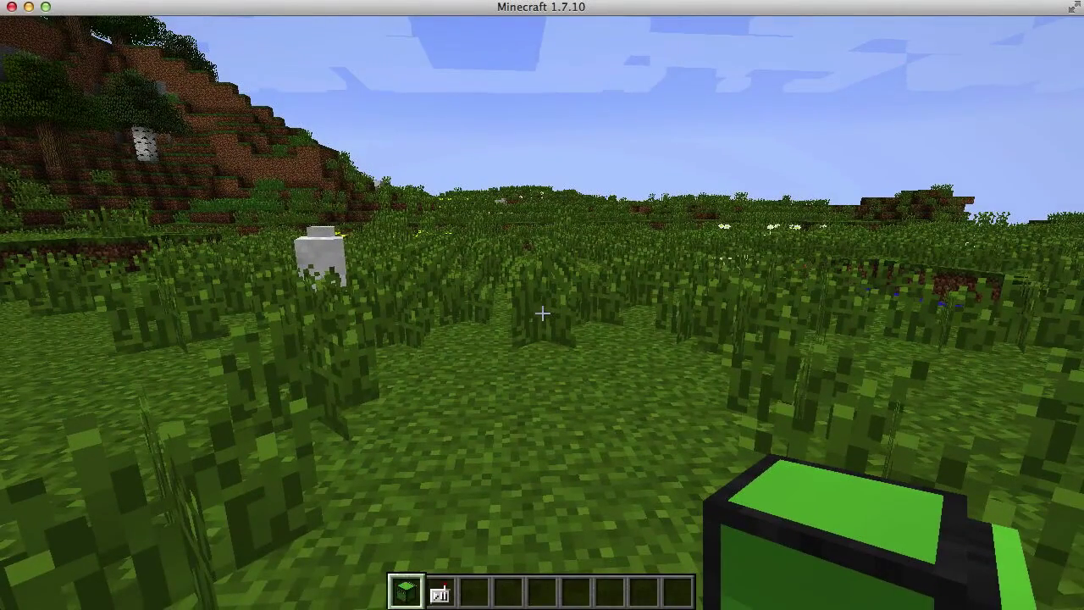
# Enter /gamemode 1 and then a gamemode 0 command in chat, and place the green turtle on the grass ahead
pyautogui.write('/camemode 1')
pyautogui.press('Return')
pyautogui.press('/')
pyautogui.press('Up')
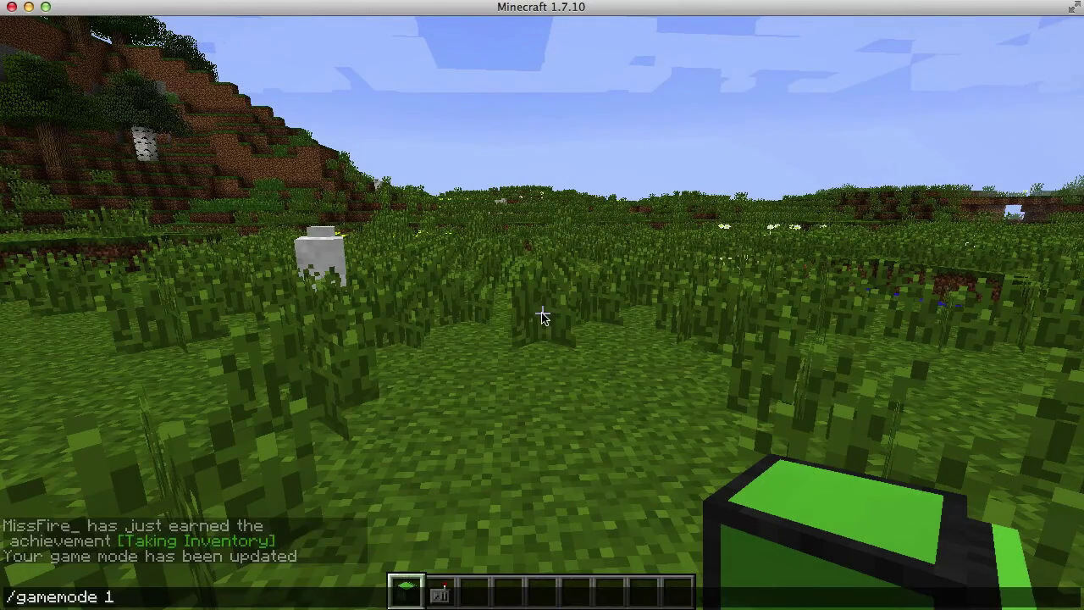
pyautogui.write('0')
pyautogui.press('Return')
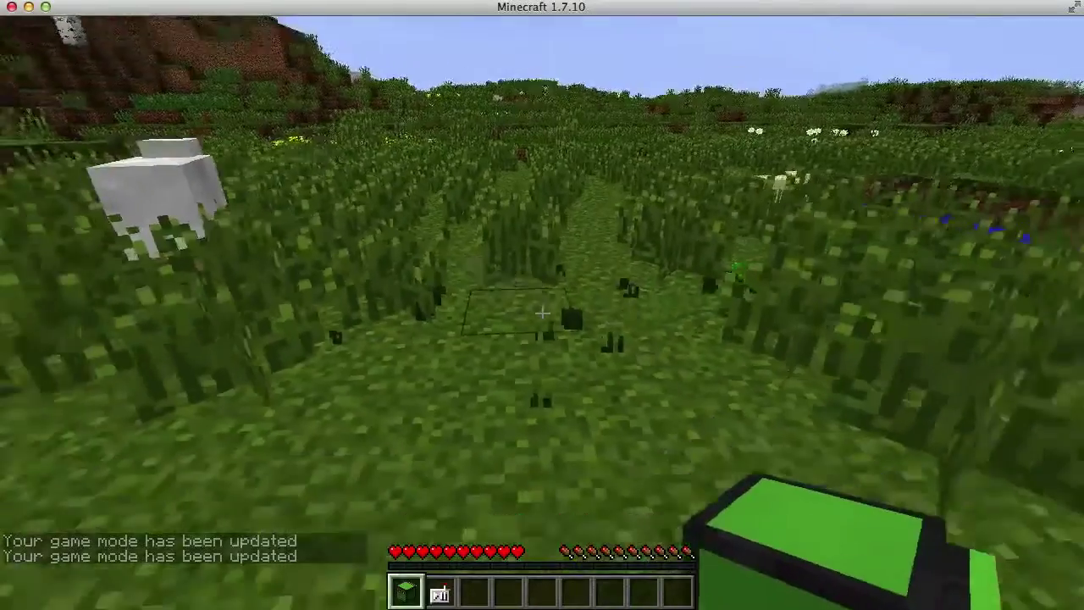
pyautogui.rightClick(542, 313)
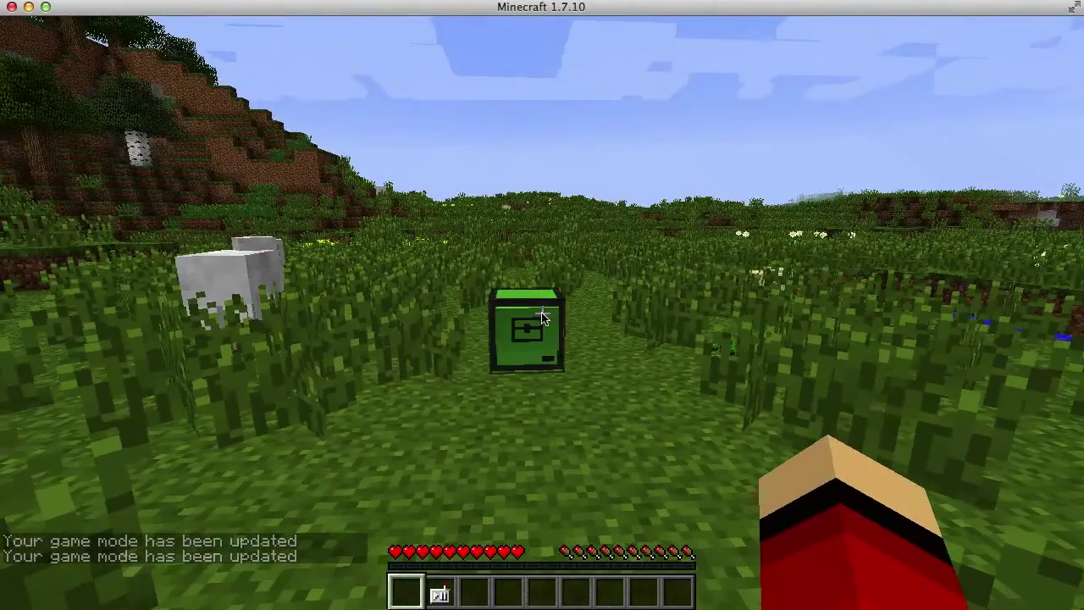
# Look through the Music & Sounds options, then resume the game
pyautogui.press('Escape')
pyautogui.click(484, 315)
pyautogui.click(468, 244)
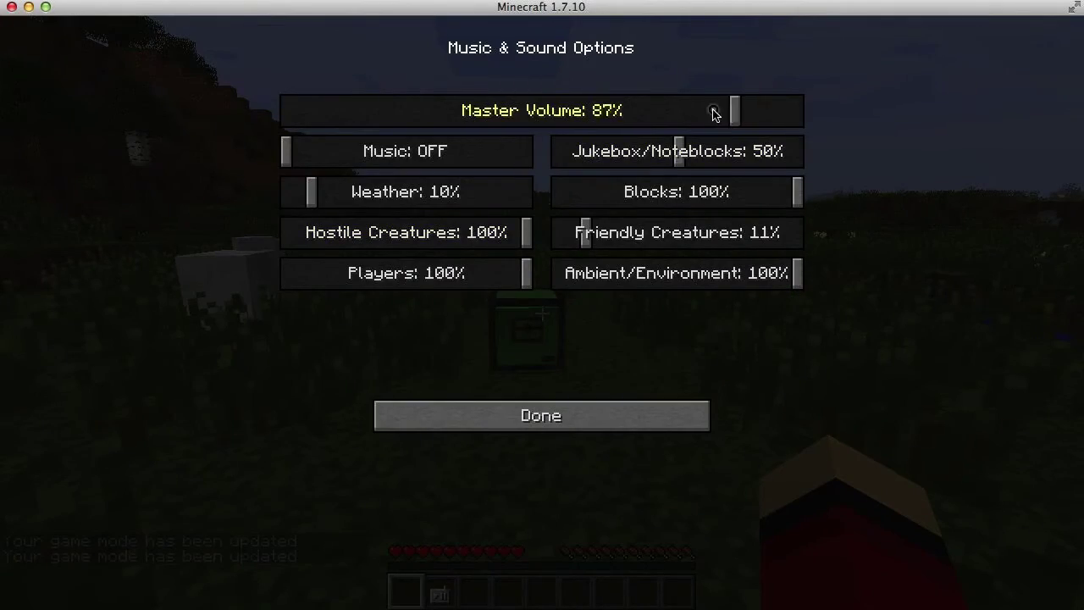
pyautogui.click(590, 408)
pyautogui.click(591, 408)
pyautogui.click(588, 193)
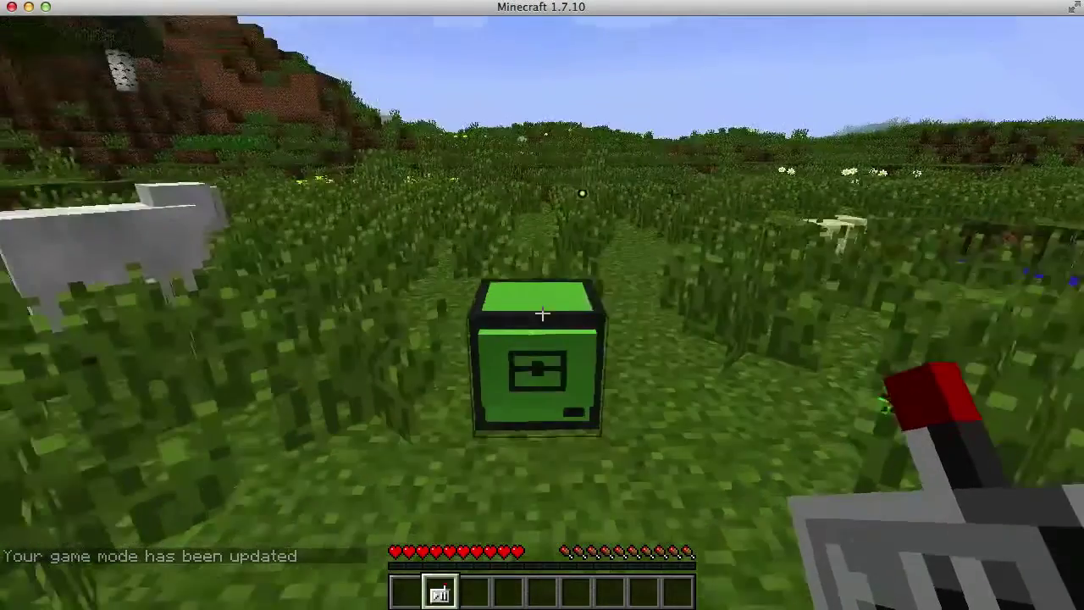
# Link the Turtle Remote Control to the turtle and check the inventory
pyautogui.press('w')
pyautogui.rightClick(542, 313)
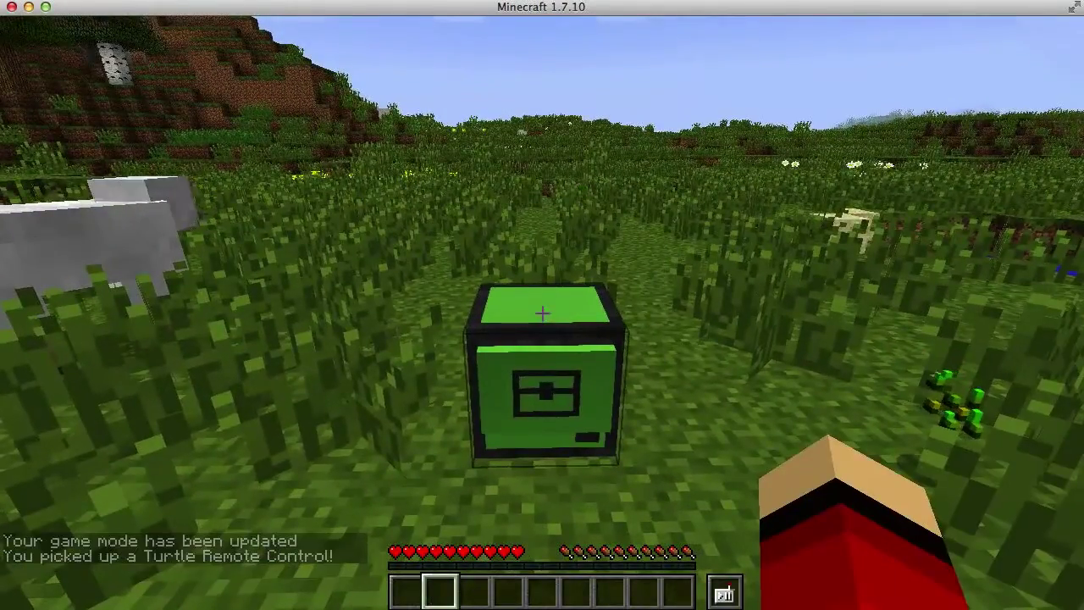
pyautogui.press('s')
pyautogui.press('e')
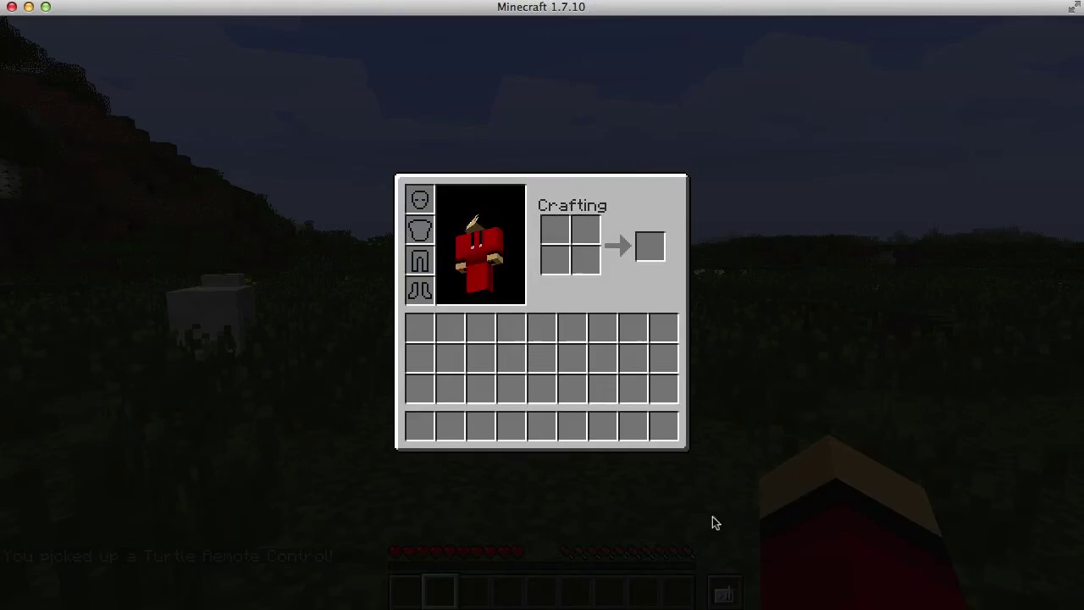
pyautogui.press('e')
# Walk around to the turtle's front and bring up its remote control panel
pyautogui.press('w')
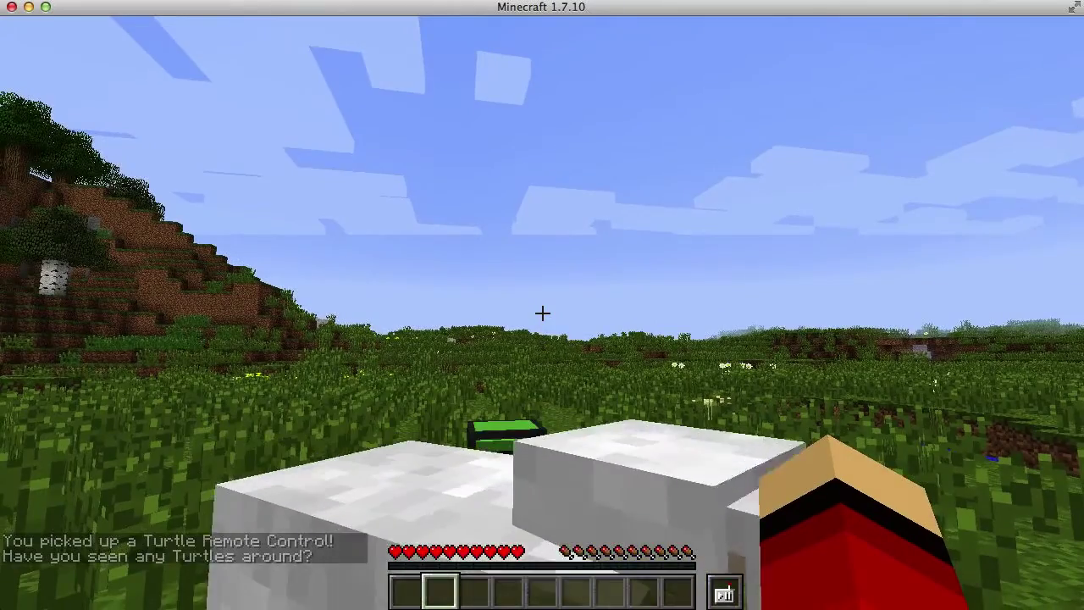
pyautogui.press('w')
pyautogui.press('d')
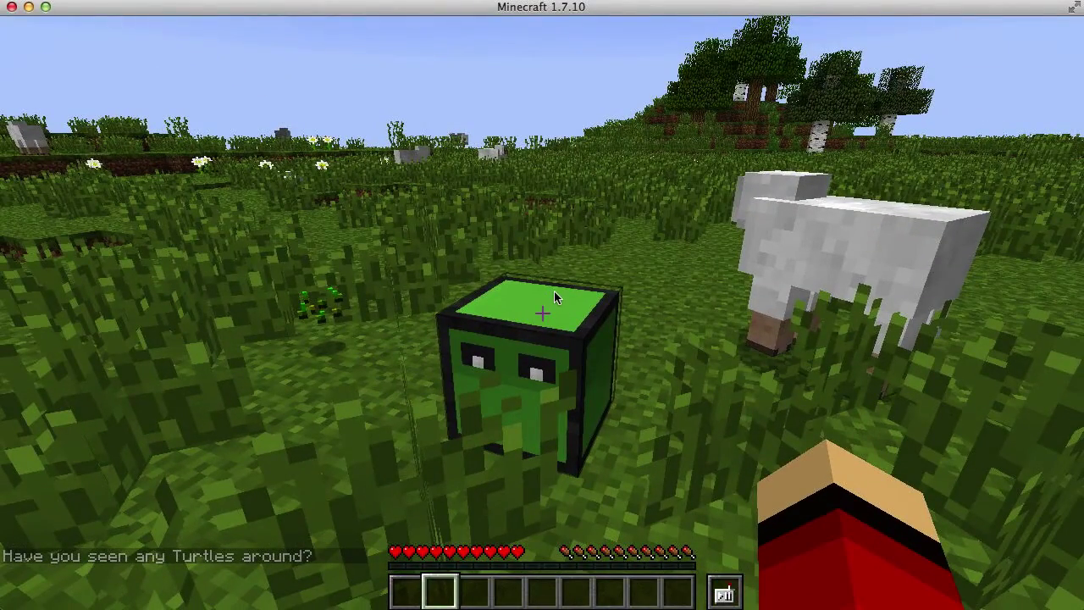
pyautogui.rightClick(554, 290)
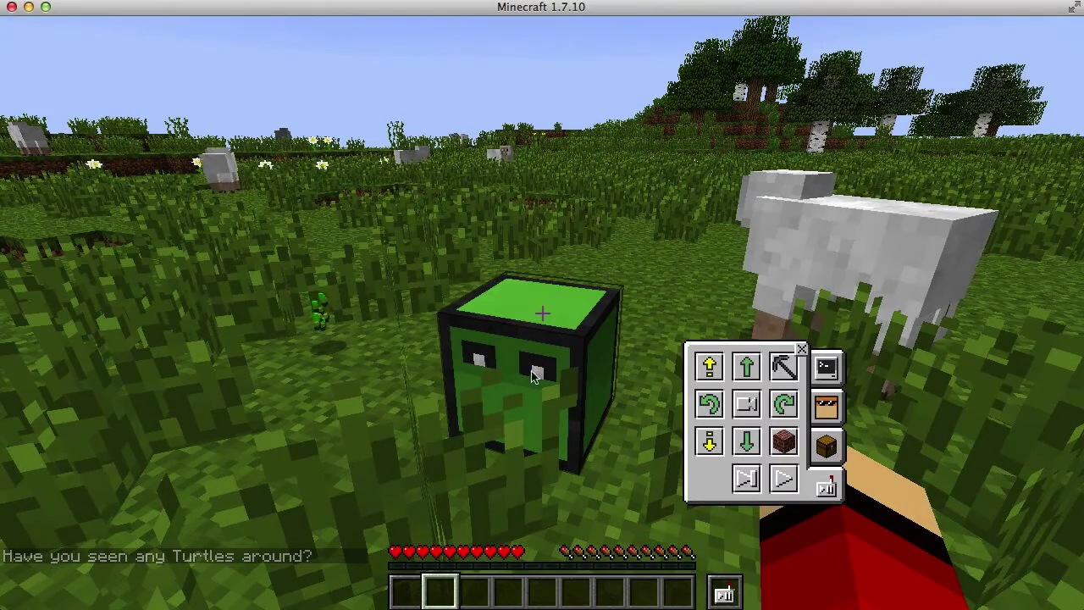
# Move the turtle forward and back one block, then turn it left
pyautogui.press('Escape')
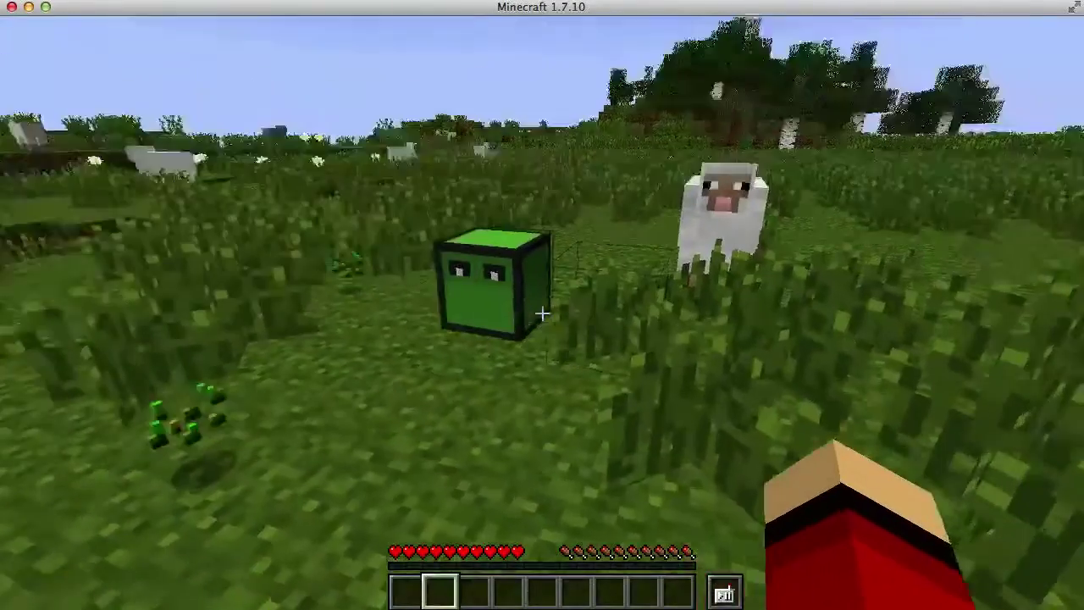
pyautogui.rightClick(542, 313)
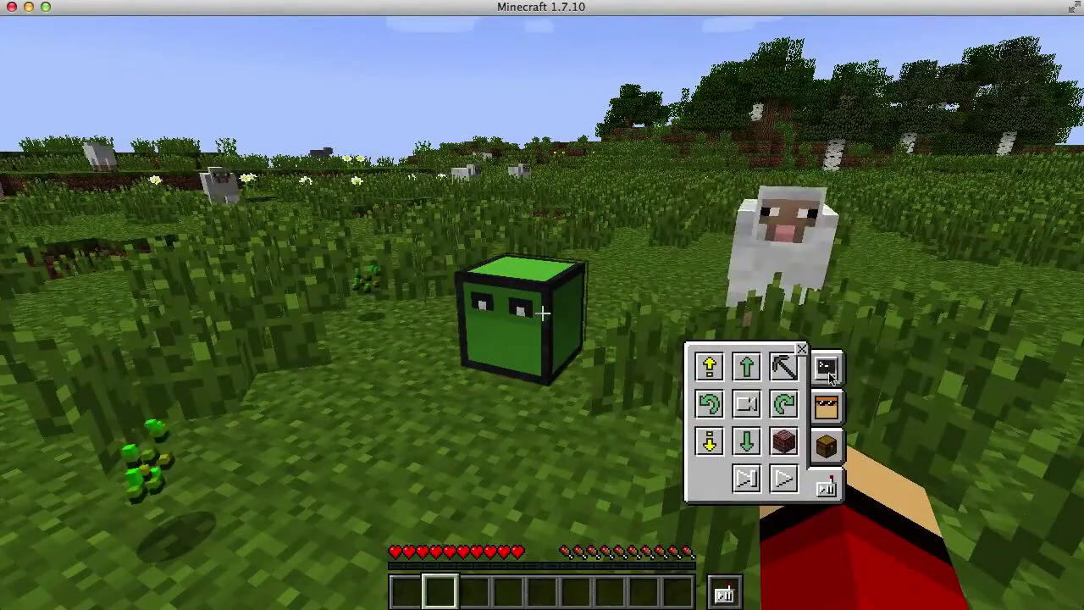
pyautogui.click(746, 366)
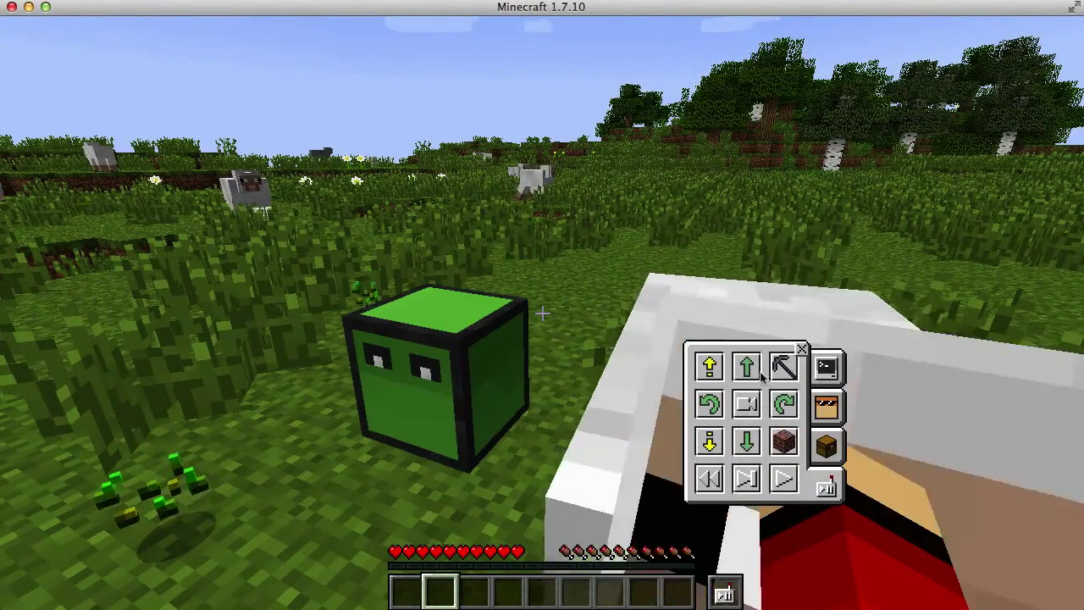
pyautogui.click(746, 442)
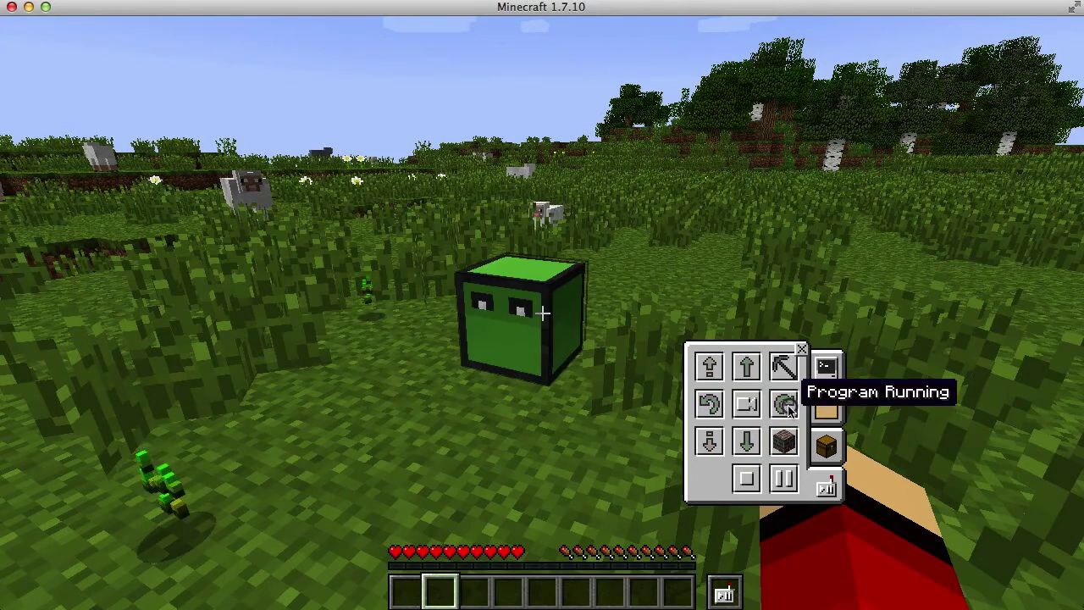
pyautogui.click(784, 405)
# Turn the turtle back right, raise and lower it, and have it place a block
pyautogui.click(710, 404)
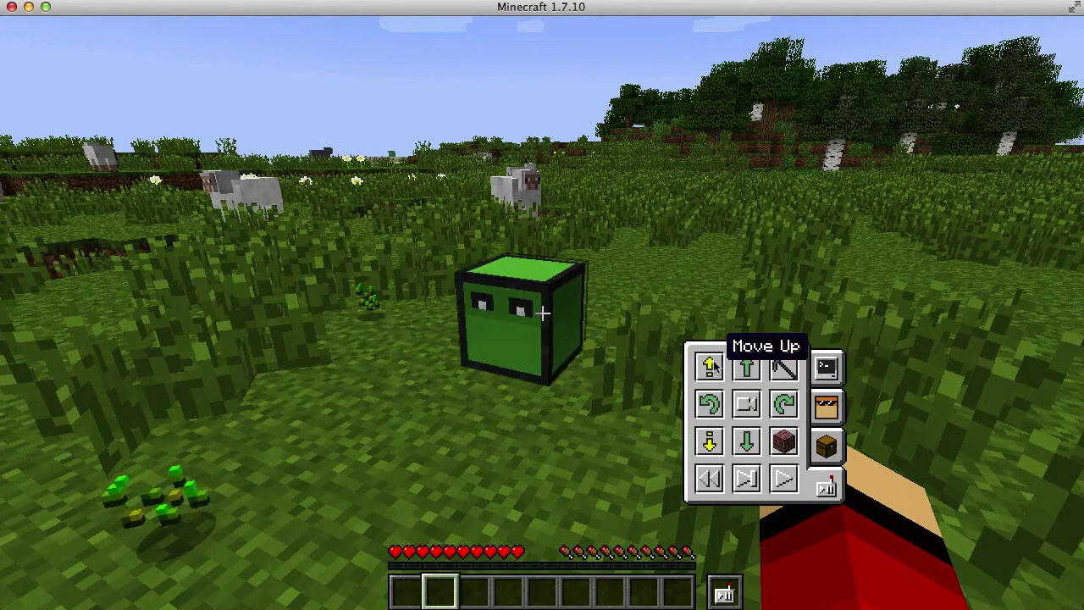
pyautogui.click(710, 364)
pyautogui.click(709, 440)
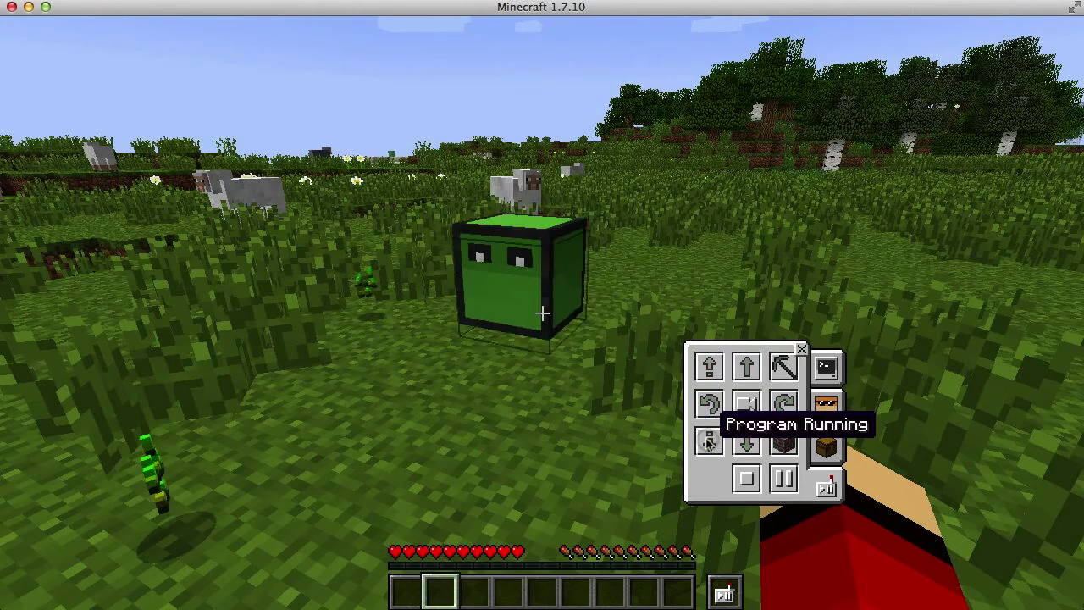
pyautogui.click(785, 441)
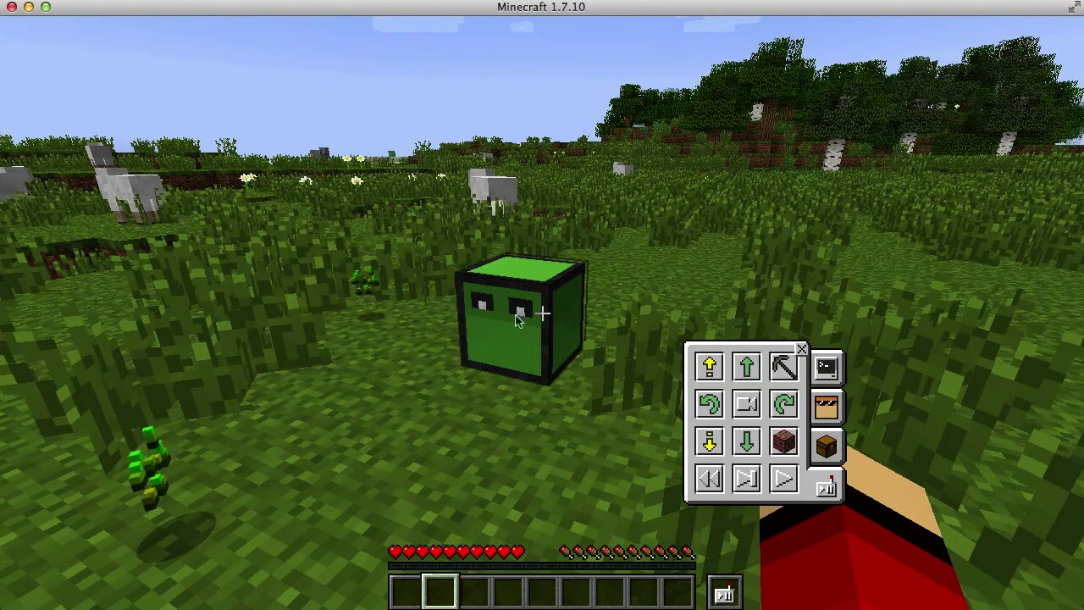
# In Customize, cycle the decoration to 3D glasses and the body colour to red
pyautogui.click(827, 419)
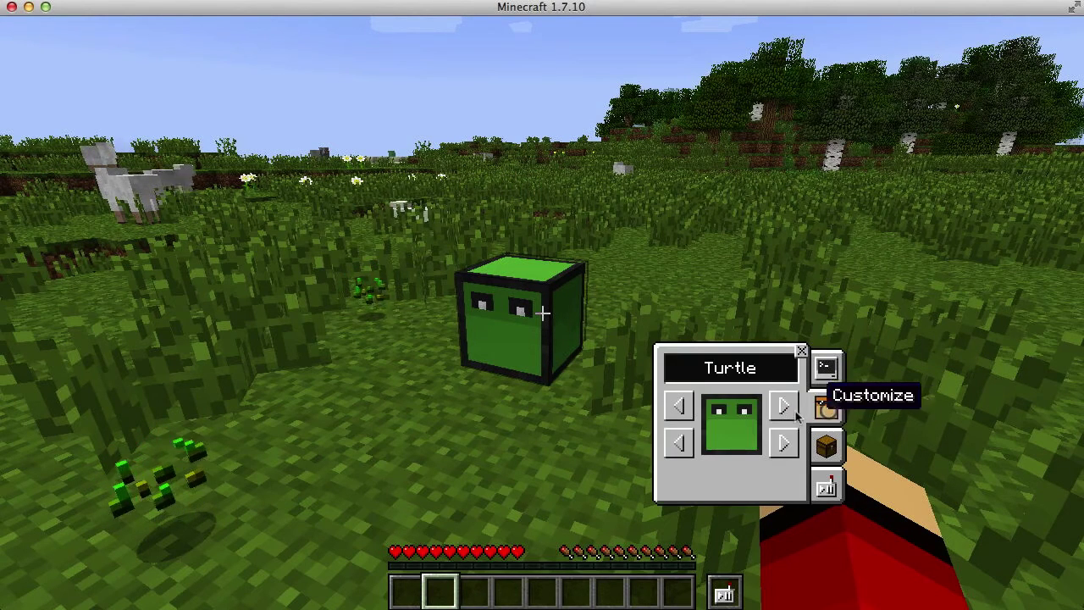
pyautogui.click(786, 406)
pyautogui.click(786, 407)
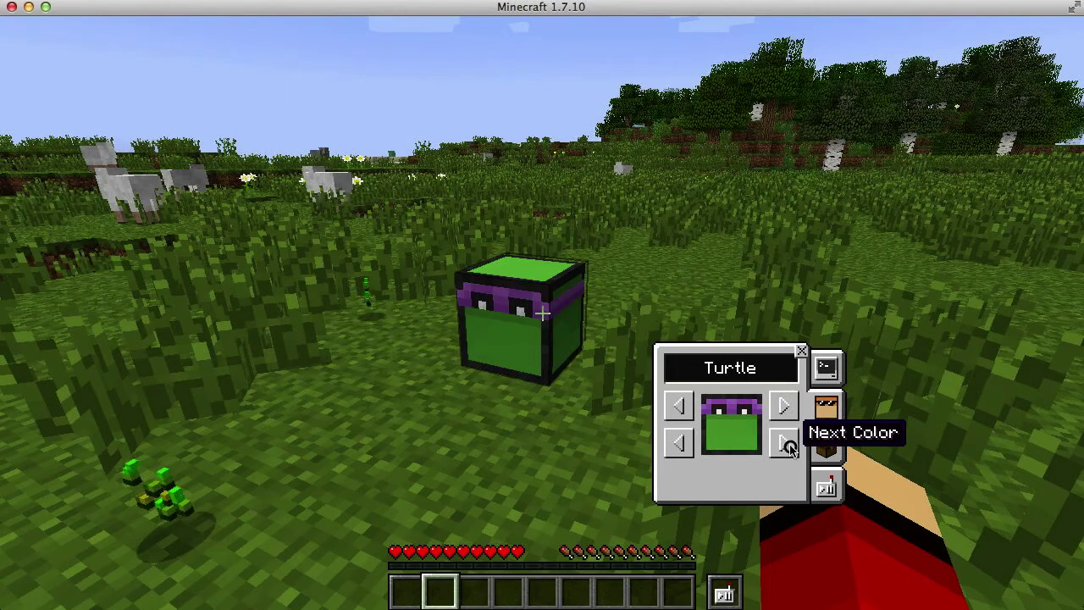
pyautogui.click(784, 443)
pyautogui.click(677, 406)
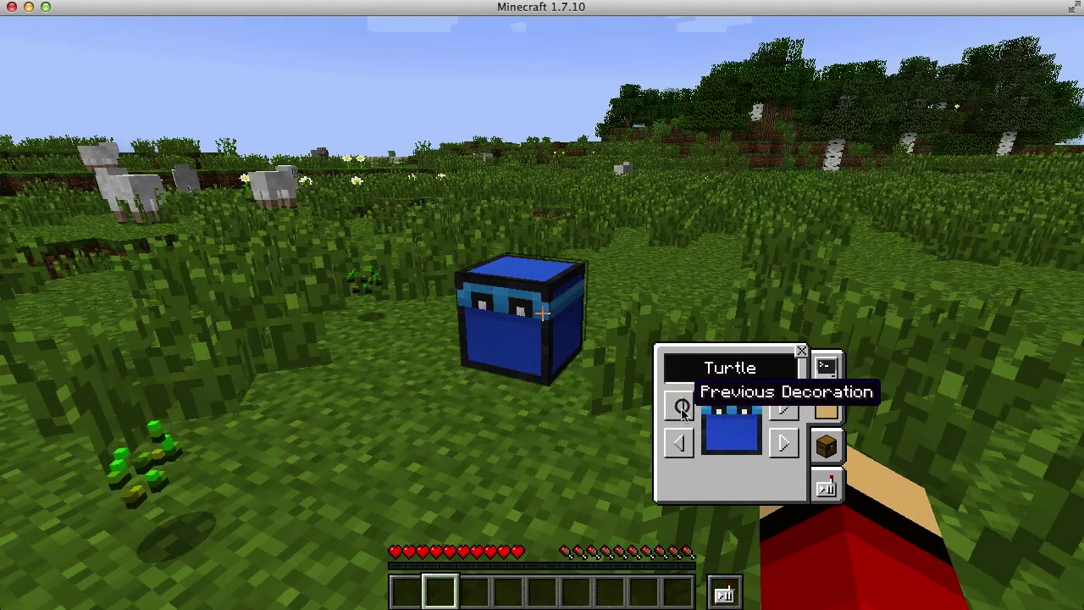
pyautogui.click(678, 407)
pyautogui.click(678, 443)
pyautogui.click(679, 442)
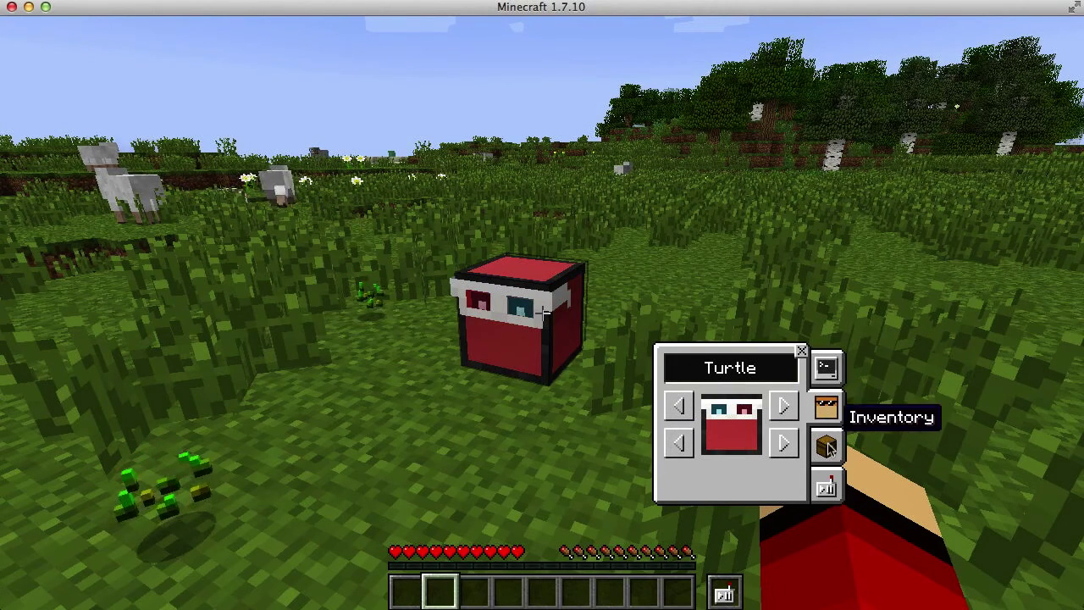